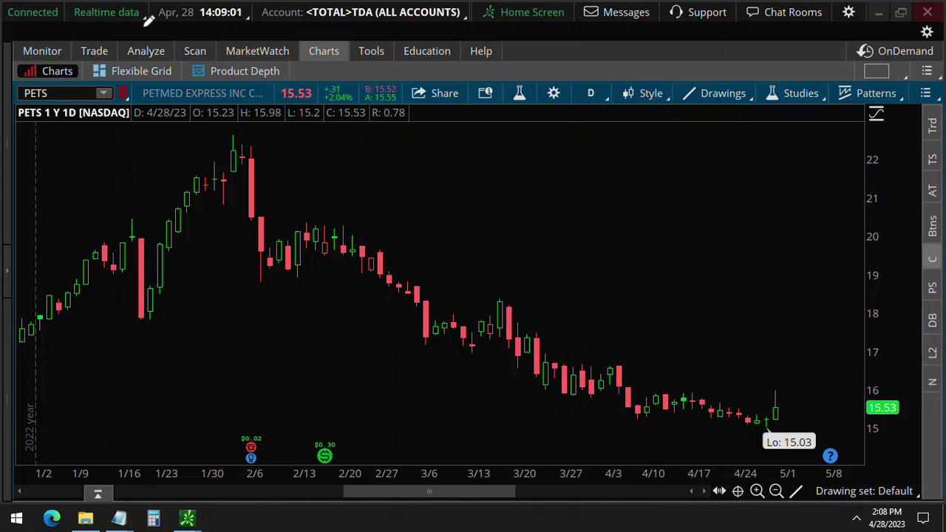
- Mark the current date and time, the day's price readout and the PETS symbol with the annotation pen, and erase the marks
drag(139, 23, 264, 29)
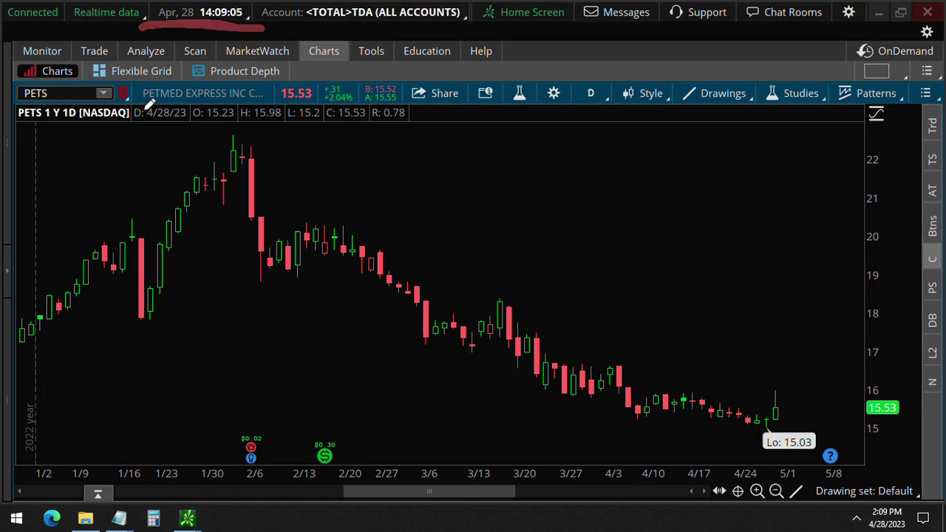
drag(127, 112, 355, 111)
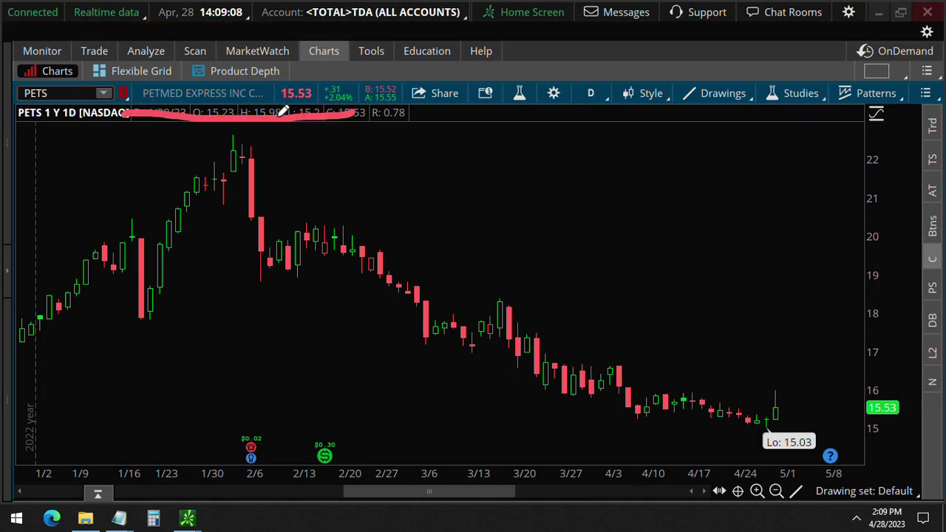
mouse_move(14, 111)
mouse_down()
mouse_move(65, 108)
mouse_move(68, 80)
mouse_move(19, 77)
mouse_move(24, 113)
mouse_up()
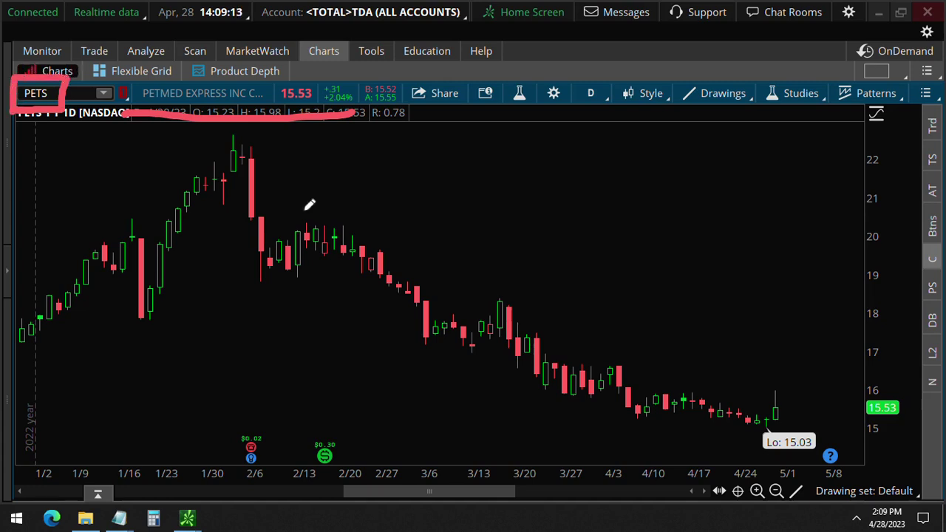
key(Delete)
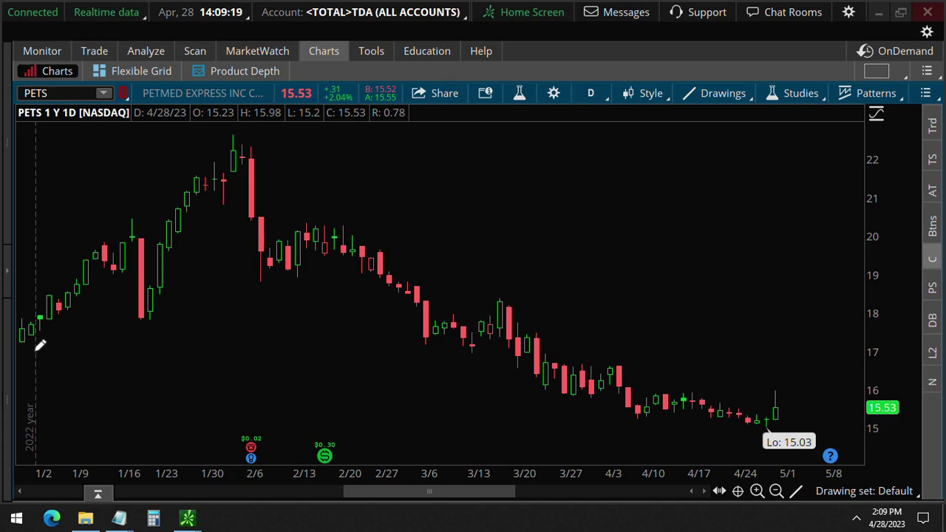
- Trace the PETS rise to early February and the decline through late April on the chart, circling the event icons near 2/6
mouse_move(31, 355)
mouse_down()
mouse_move(151, 308)
mouse_move(246, 186)
mouse_move(252, 157)
mouse_up()
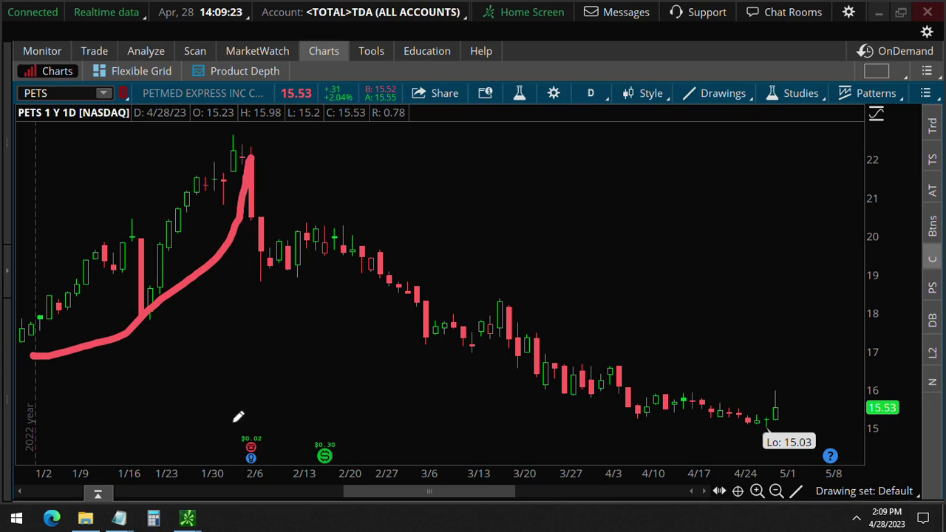
drag(256, 408, 230, 434)
drag(232, 438, 259, 406)
drag(249, 158, 765, 389)
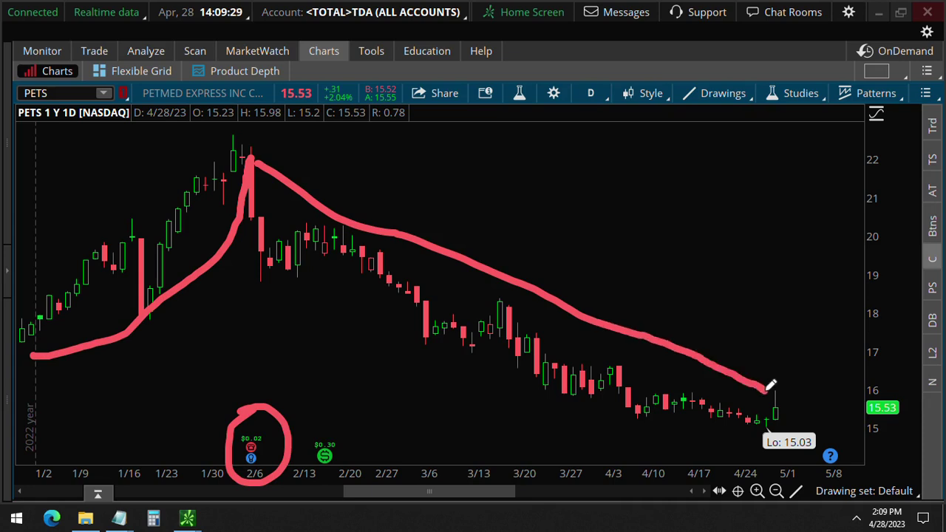
drag(766, 389, 699, 395)
- Circle the upcoming event icon near 5/8 and the chart's low-price label, and erase all annotations
drag(842, 444, 817, 451)
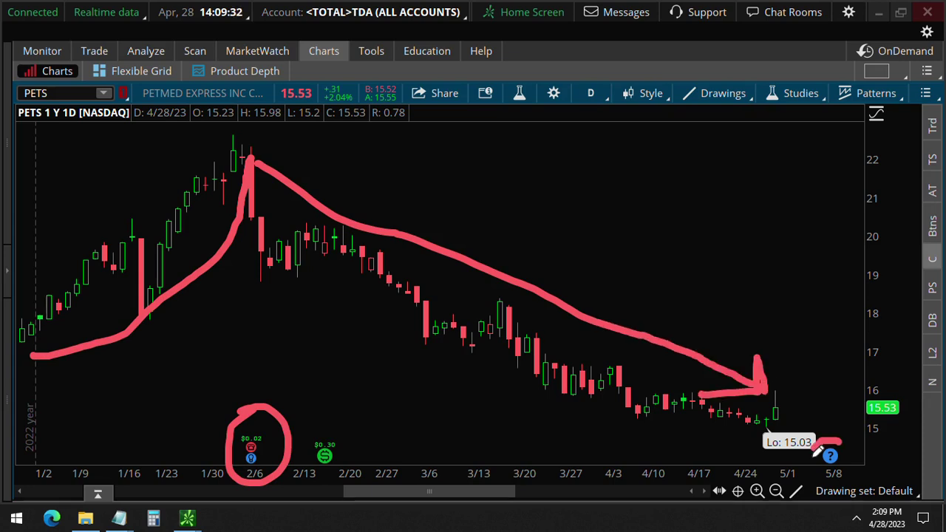
drag(818, 451, 843, 442)
click(739, 430)
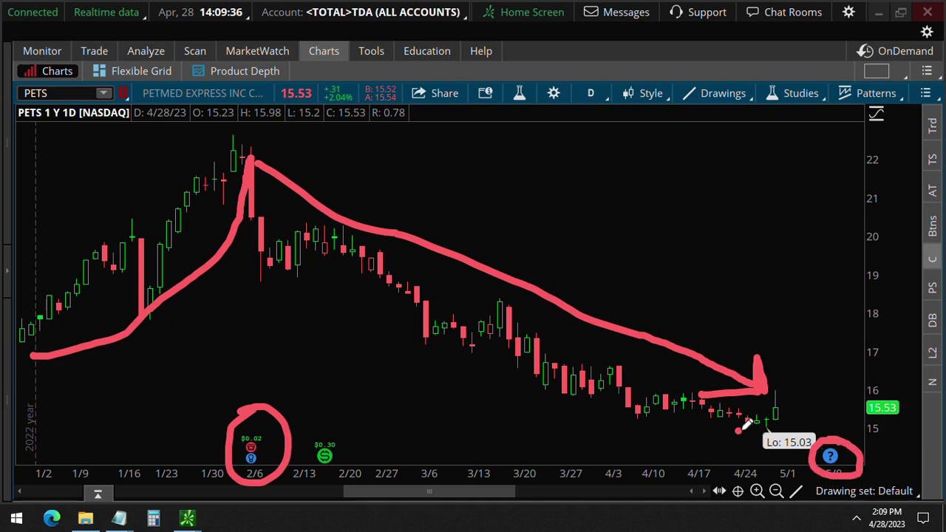
drag(739, 430, 822, 443)
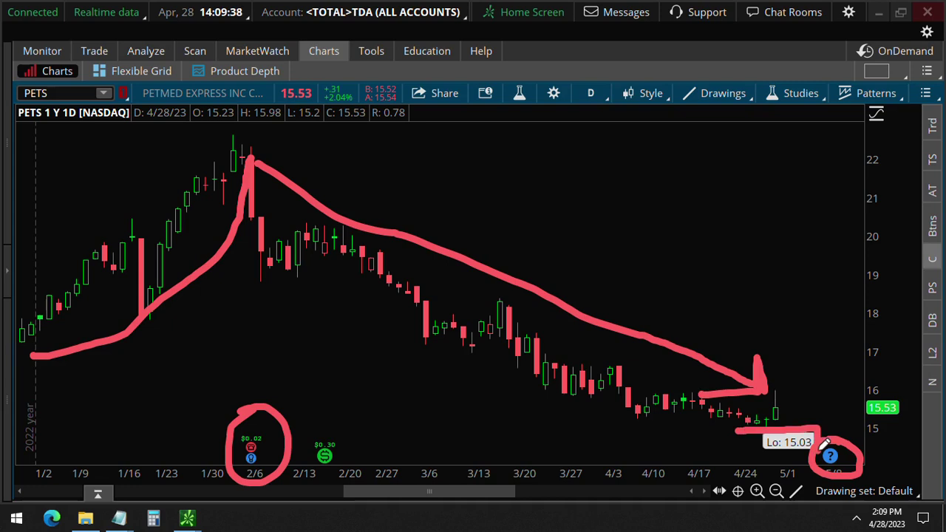
drag(824, 442, 741, 430)
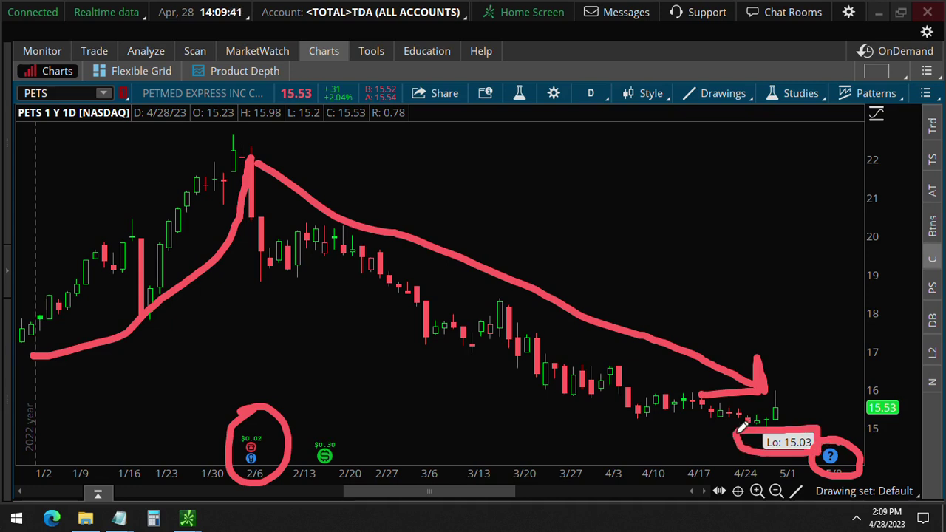
key(e)
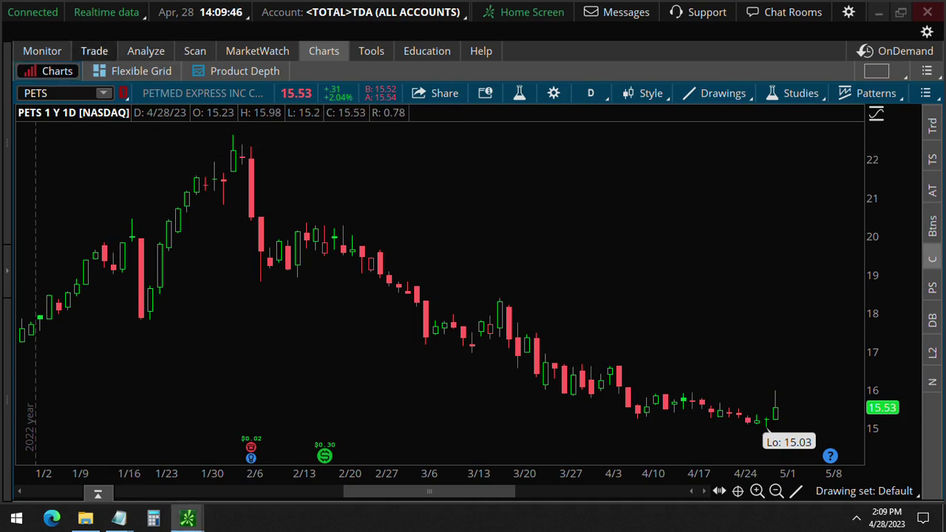
- Open the Trade page for PETS, circle the total call and put volumes in Today's Options Statistics, and erase the marks
click(93, 50)
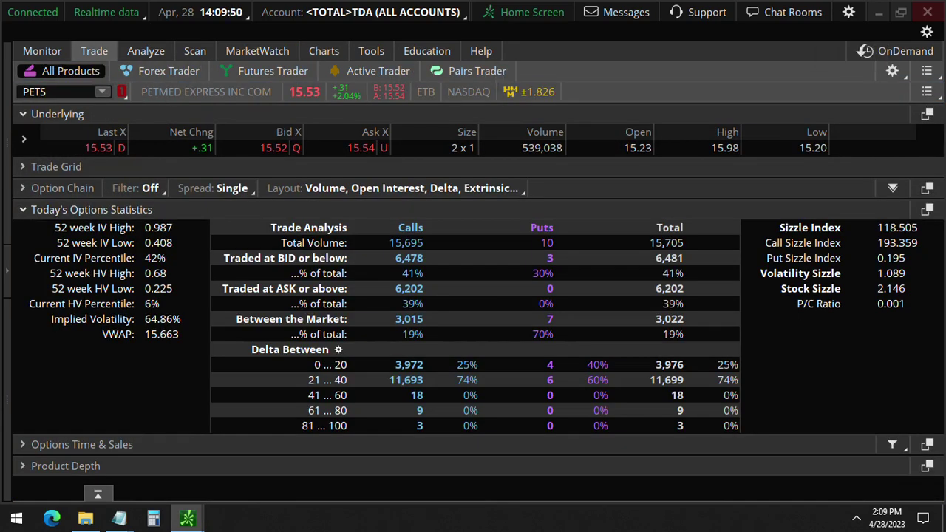
drag(362, 231, 405, 215)
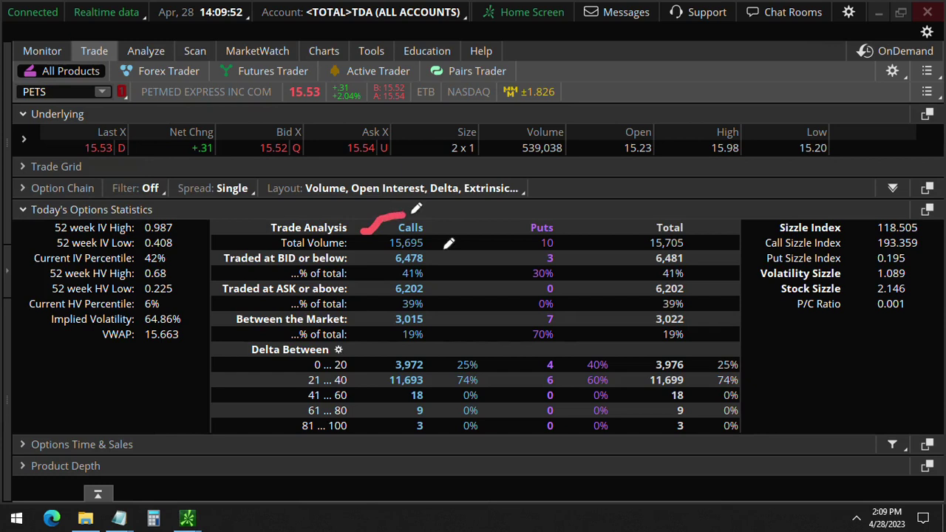
drag(448, 243, 408, 232)
mouse_move(509, 219)
mouse_down()
mouse_move(521, 249)
mouse_move(511, 215)
mouse_up()
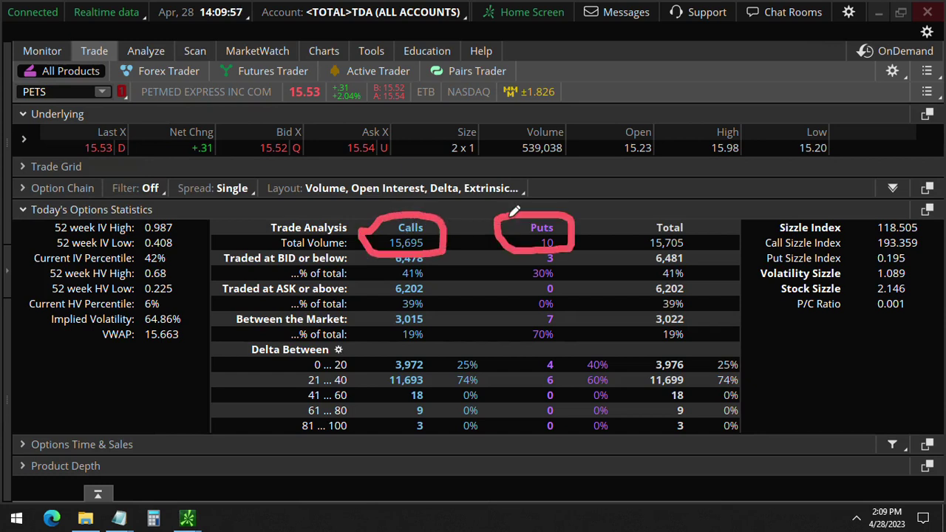
mouse_move(363, 231)
mouse_down()
mouse_move(354, 242)
mouse_move(370, 243)
mouse_up()
key(Escape)
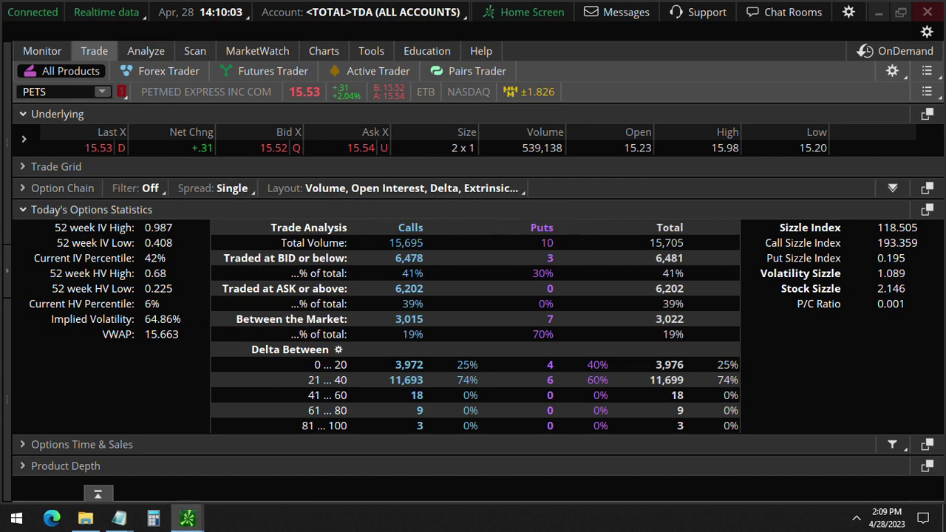
- Collapse Today's Options Statistics, outline the largest 17.5 call trades for May and June in Options Time & Sales, and erase the marks
click(81, 210)
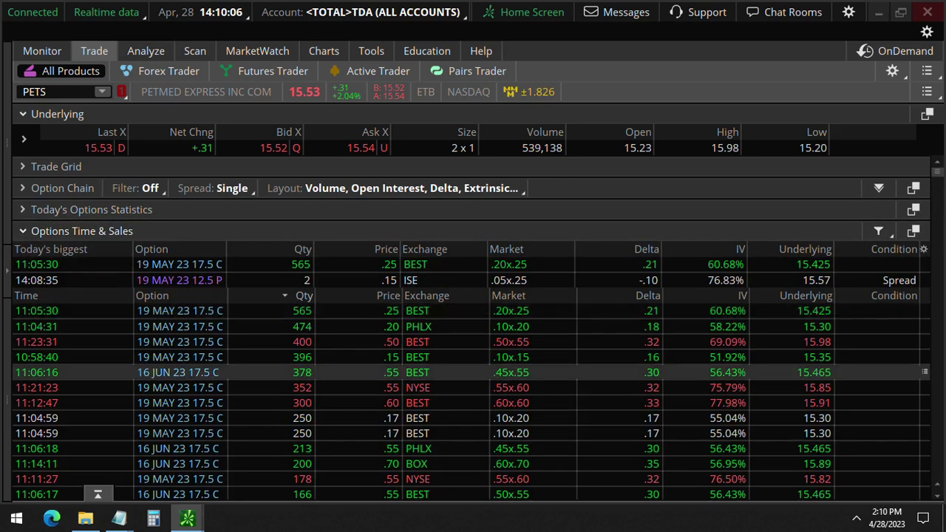
drag(127, 299, 130, 343)
mouse_move(126, 303)
mouse_down()
mouse_move(240, 302)
mouse_move(240, 432)
mouse_up()
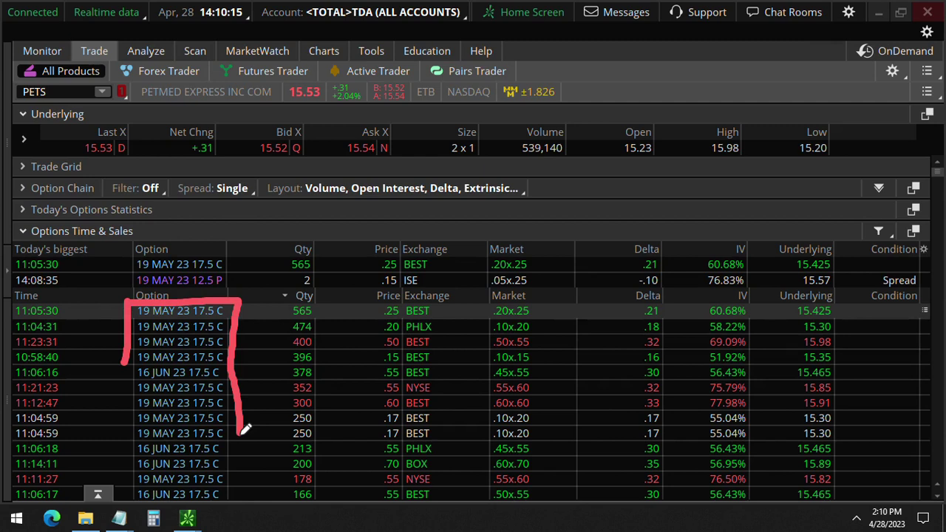
drag(240, 433, 240, 453)
drag(121, 361, 122, 411)
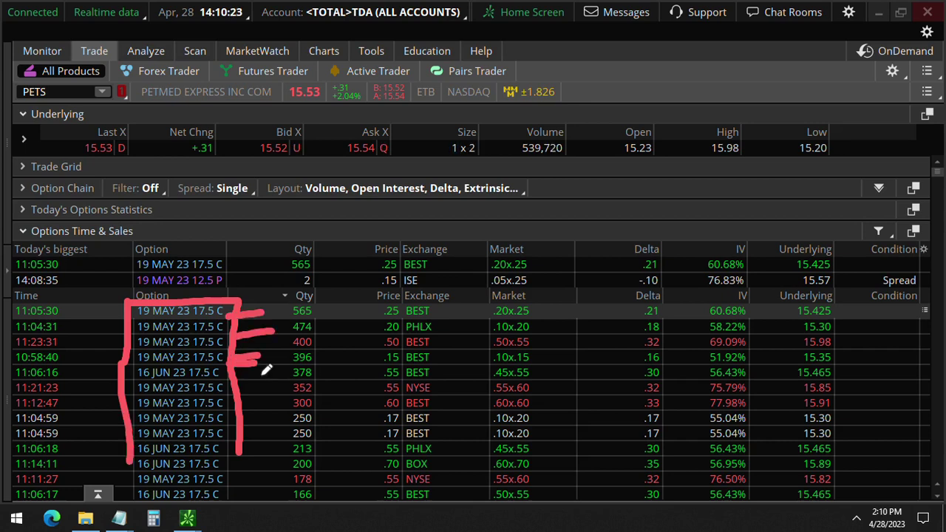
drag(236, 374, 272, 373)
drag(86, 376, 120, 376)
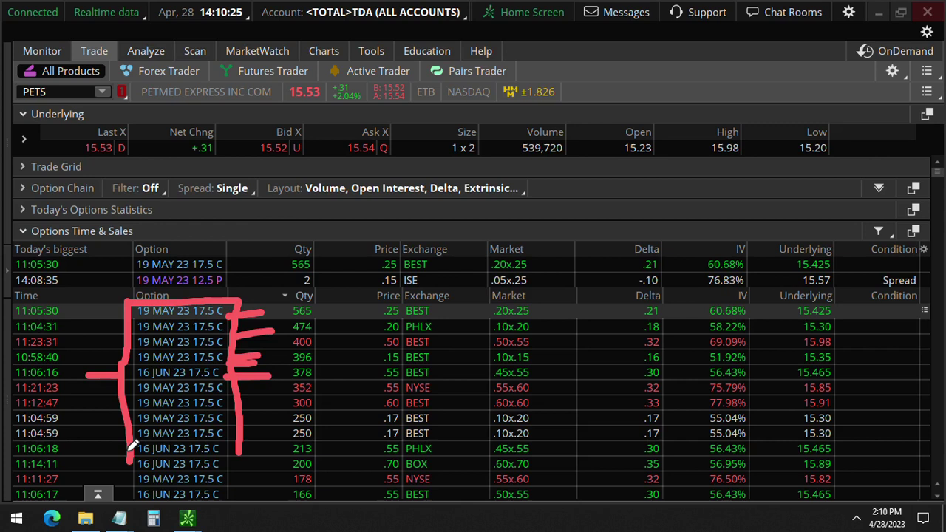
drag(130, 445, 124, 488)
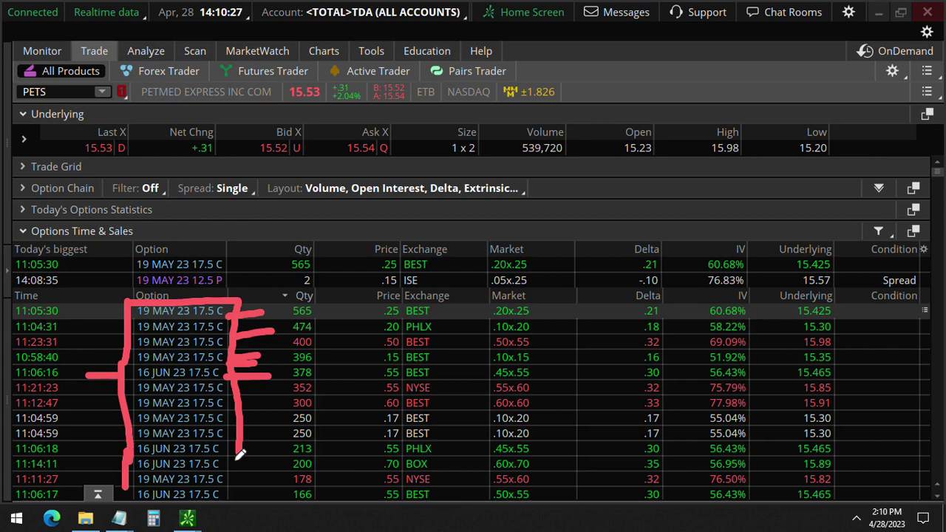
drag(235, 490, 238, 399)
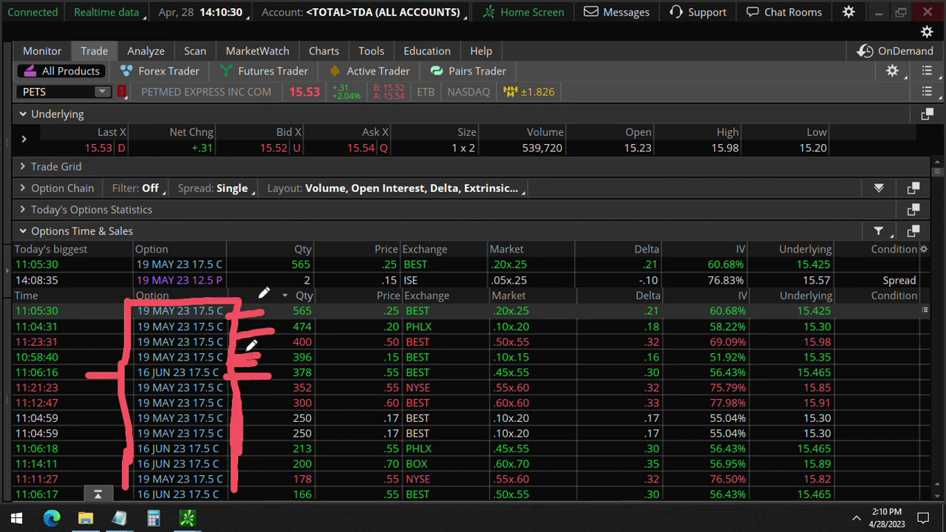
key(e)
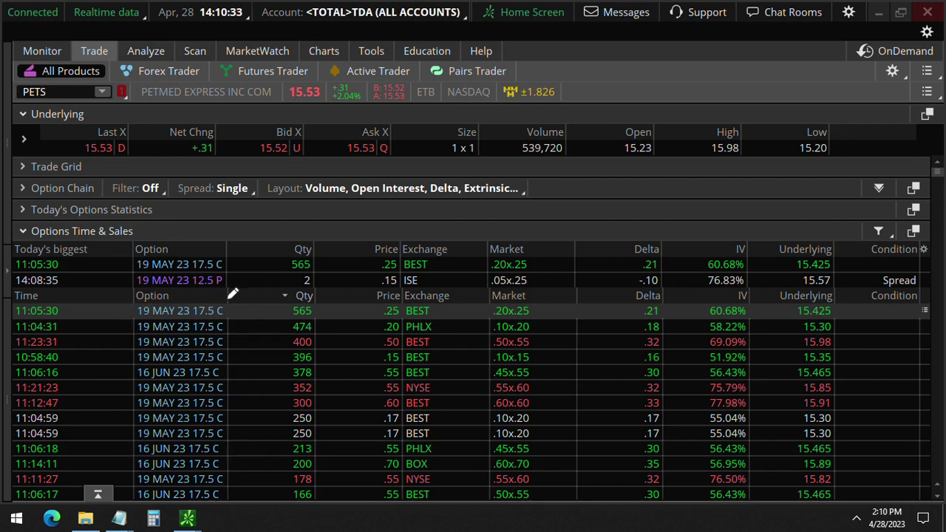
- Expand the 19 MAY 23 option chain, circle the 17.5 strike and its call volume, and erase the marks
click(59, 188)
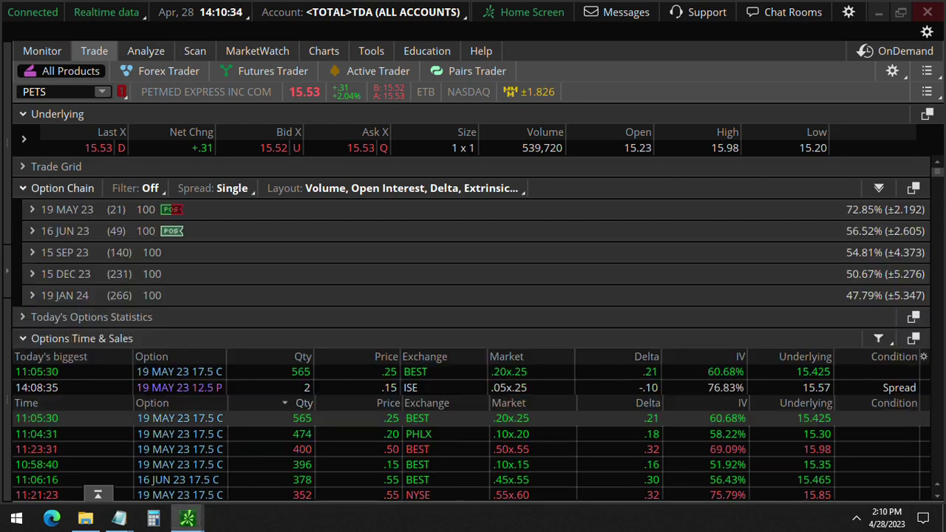
click(67, 209)
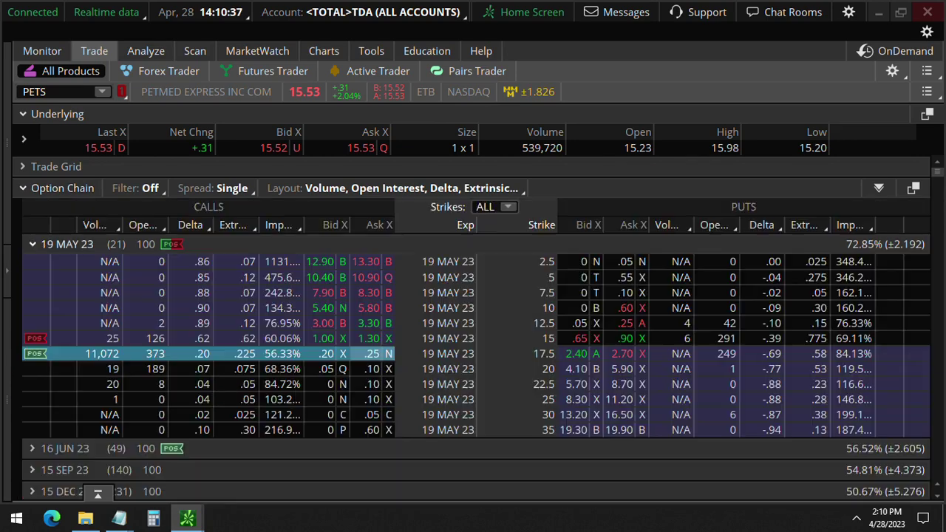
key(ctrl+2)
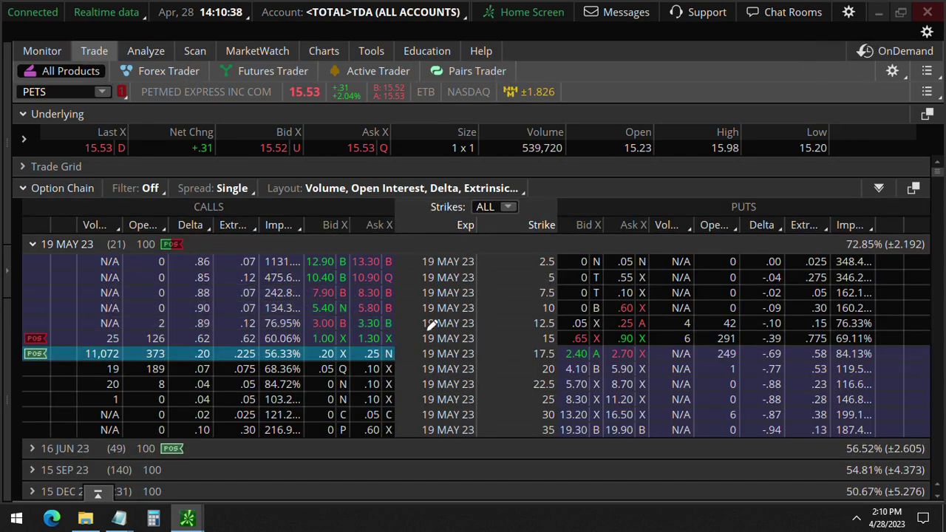
mouse_move(527, 338)
mouse_down()
mouse_move(516, 340)
mouse_move(531, 343)
mouse_up()
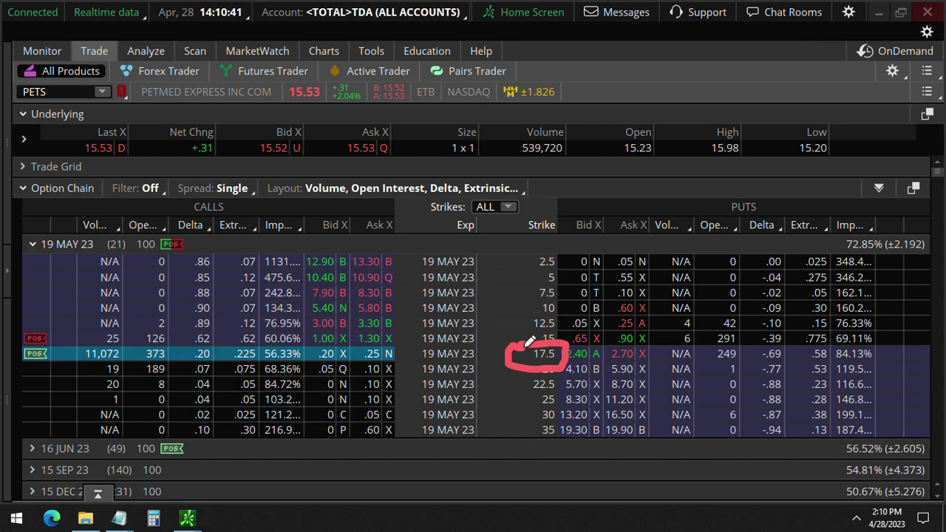
drag(73, 368, 132, 365)
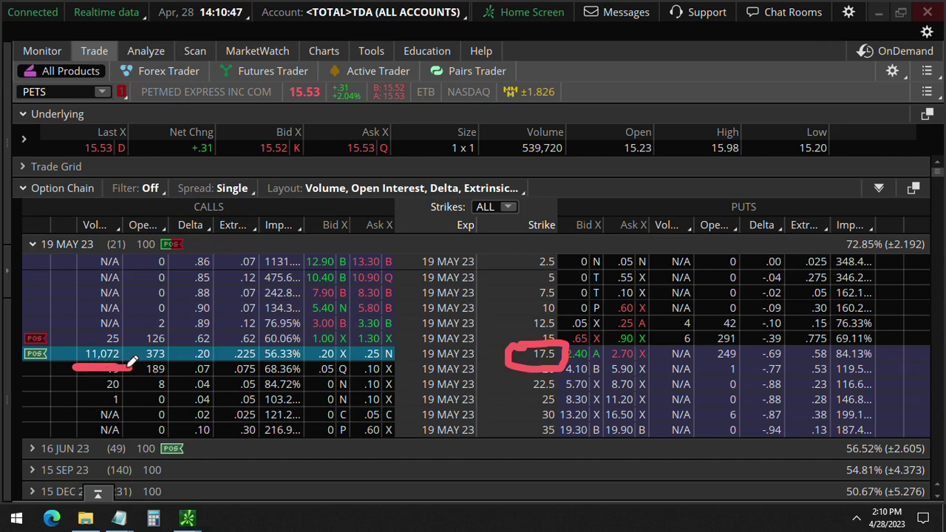
mouse_move(130, 365)
mouse_down()
mouse_move(147, 363)
mouse_move(108, 337)
mouse_move(80, 360)
mouse_up()
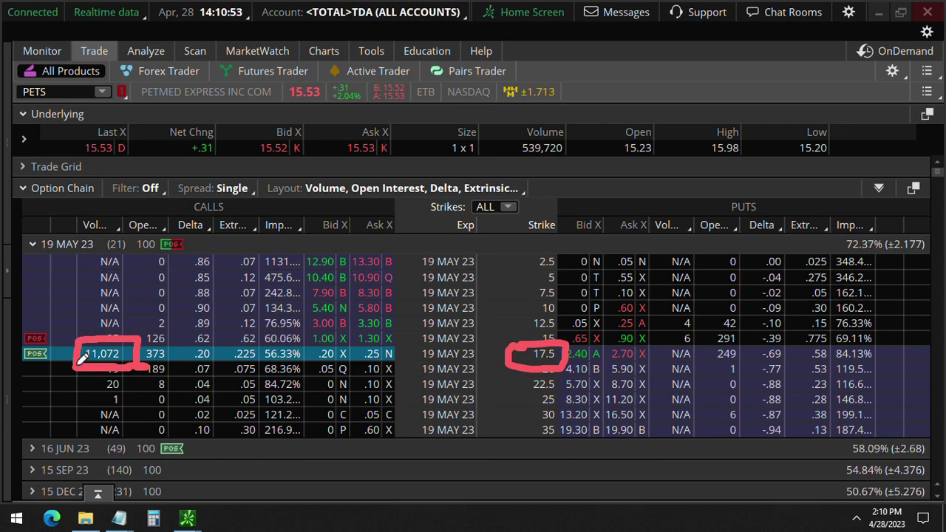
key(Delete)
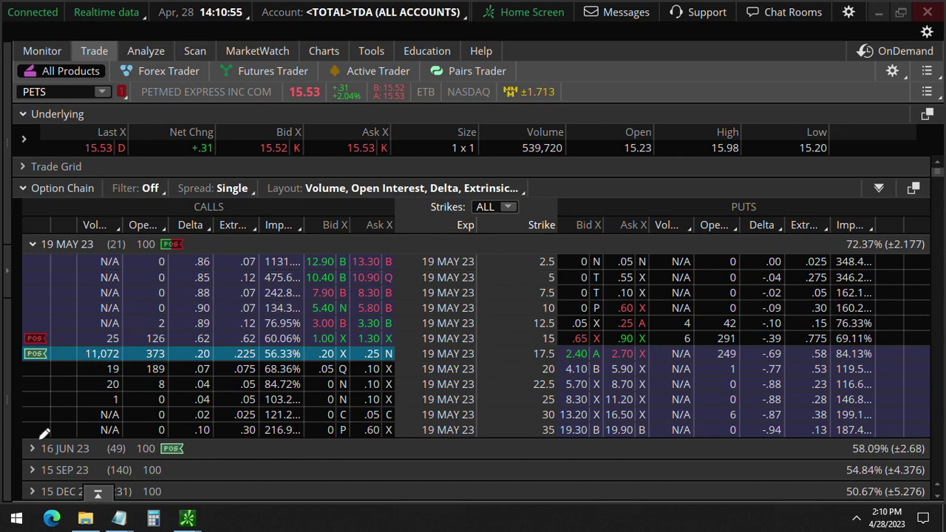
- Expand the 16 JUN 23 expiration and mark the 17.5 call volumes in both the June and May chains
click(33, 448)
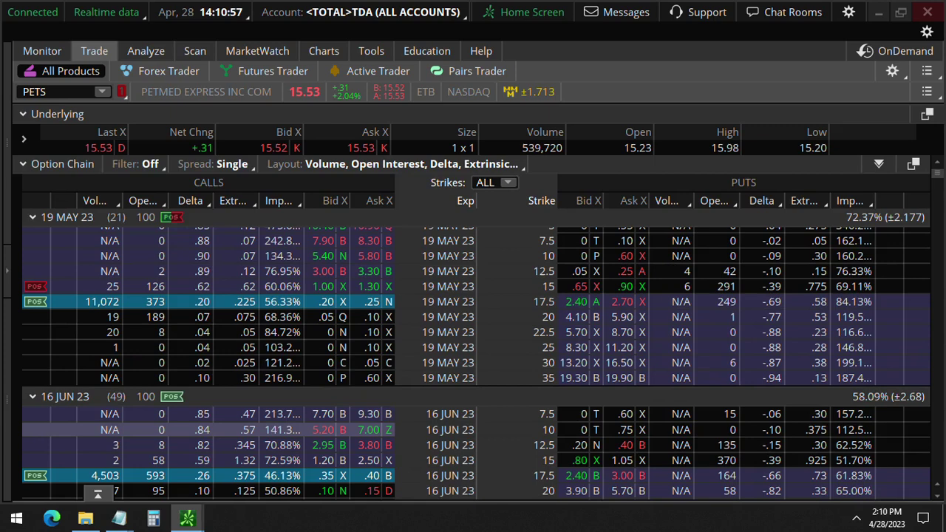
scroll(111, 431, down, 2)
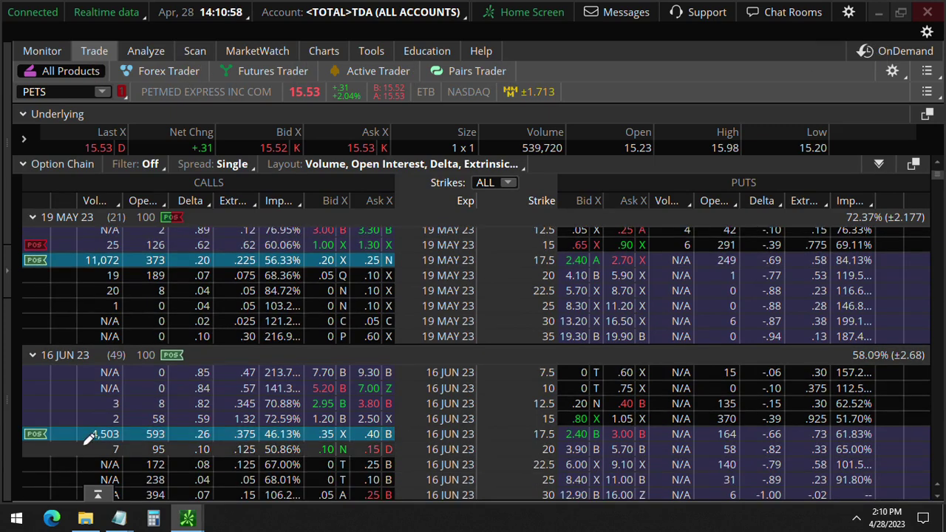
mouse_move(83, 446)
mouse_down()
mouse_move(130, 422)
mouse_move(121, 430)
mouse_up()
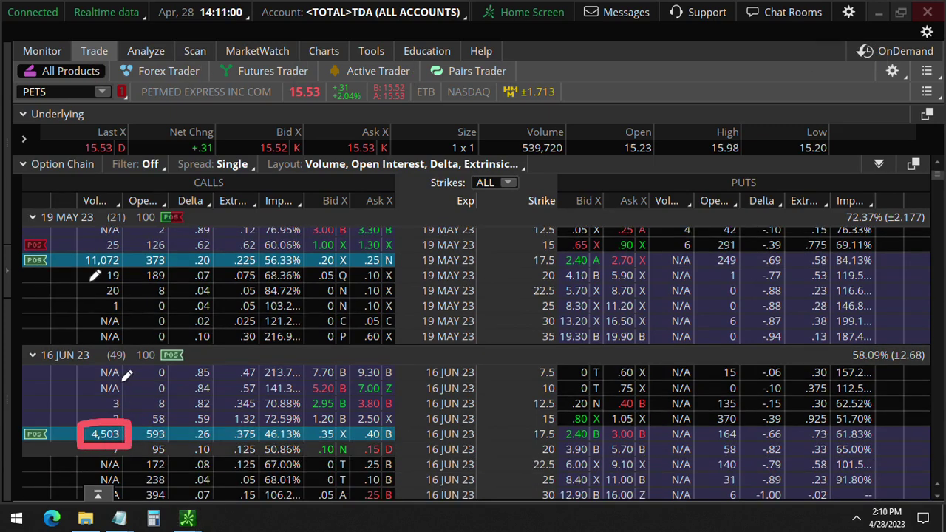
mouse_move(75, 271)
mouse_down()
mouse_move(117, 232)
mouse_move(91, 241)
mouse_move(74, 268)
mouse_up()
drag(113, 229, 120, 272)
mouse_move(108, 412)
mouse_down()
mouse_move(132, 441)
mouse_move(112, 465)
mouse_up()
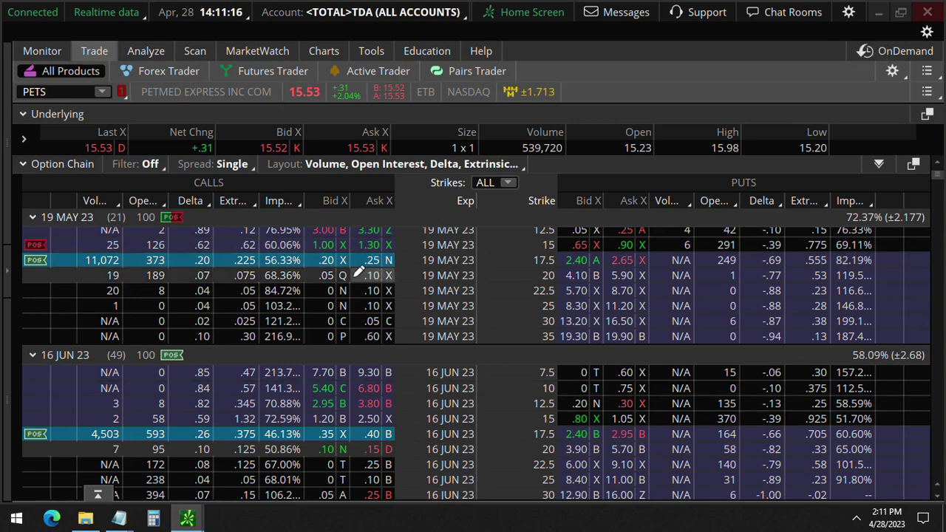
- Underline the ask price of the 19 MAY 23 17.5 call, erase the mark, and collapse the option chain
drag(351, 275, 406, 275)
key(Escape)
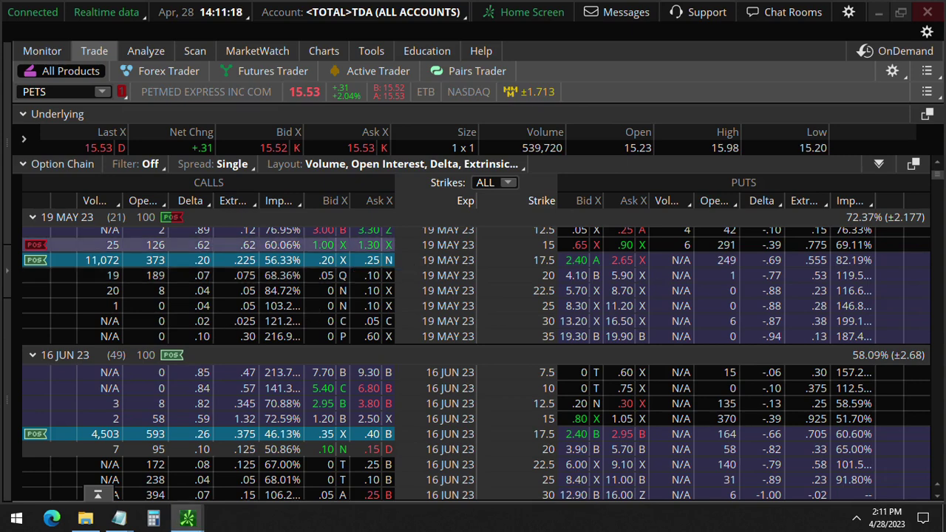
click(63, 164)
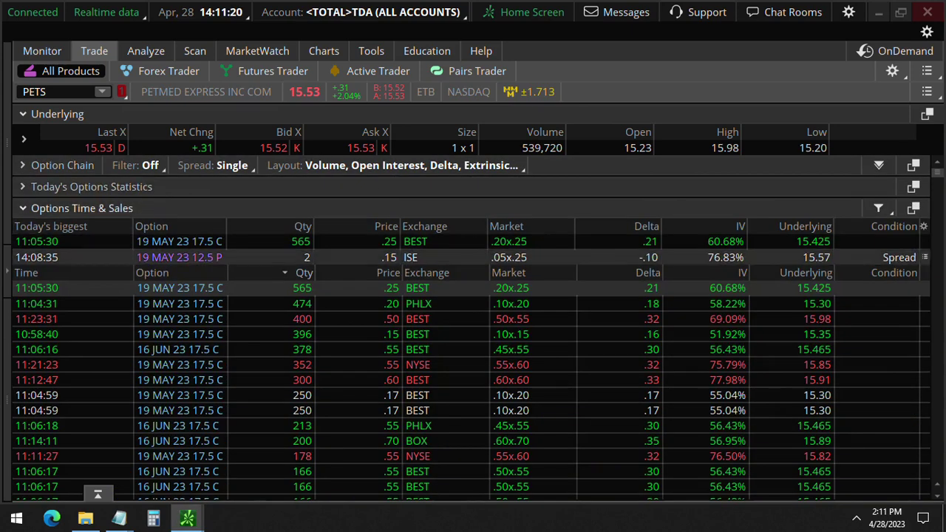
- Mark the time column beside the largest 17.5 call trades in Options Time & Sales and erase the marks
key(ctrl+shift+3)
drag(120, 287, 120, 440)
drag(68, 286, 73, 488)
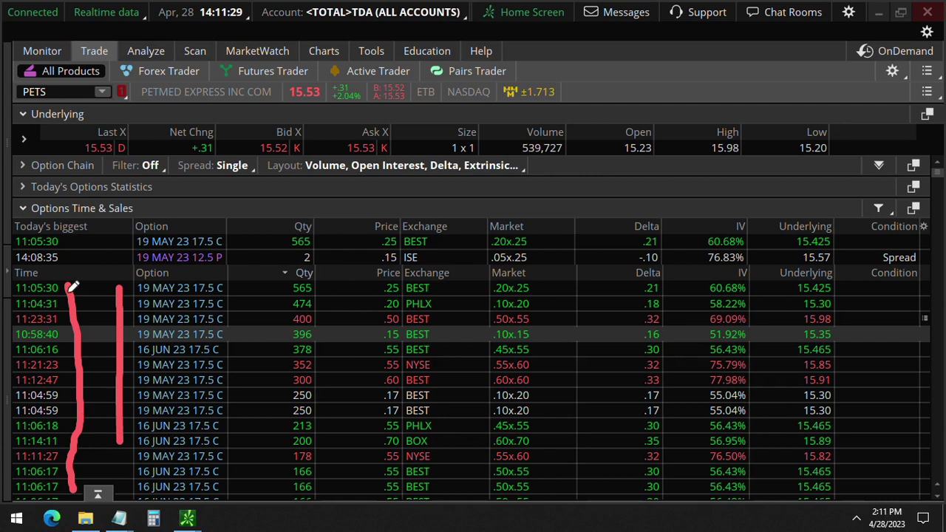
drag(120, 286, 124, 474)
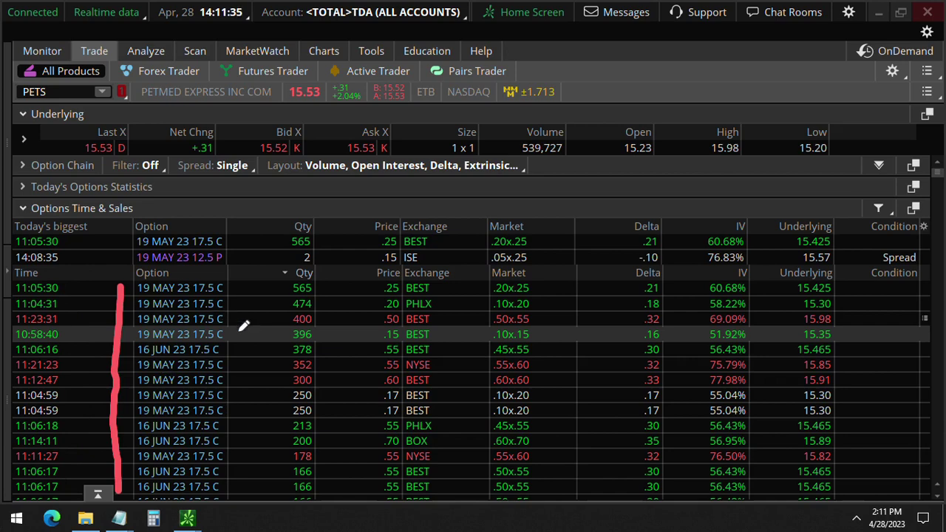
key(e)
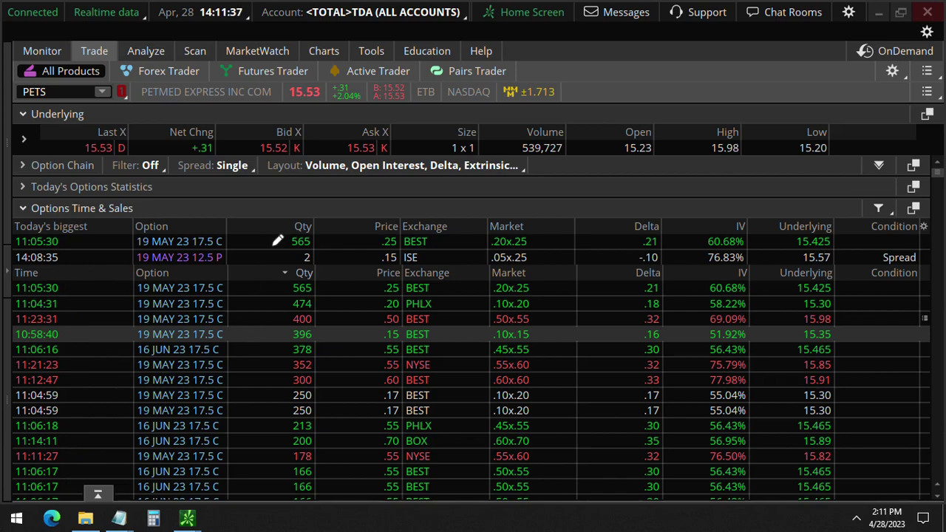
- Open the PETS daily chart, mark the 17.5 level, circle the late-March to early-April range, and extend a line from it near 16.5
click(324, 51)
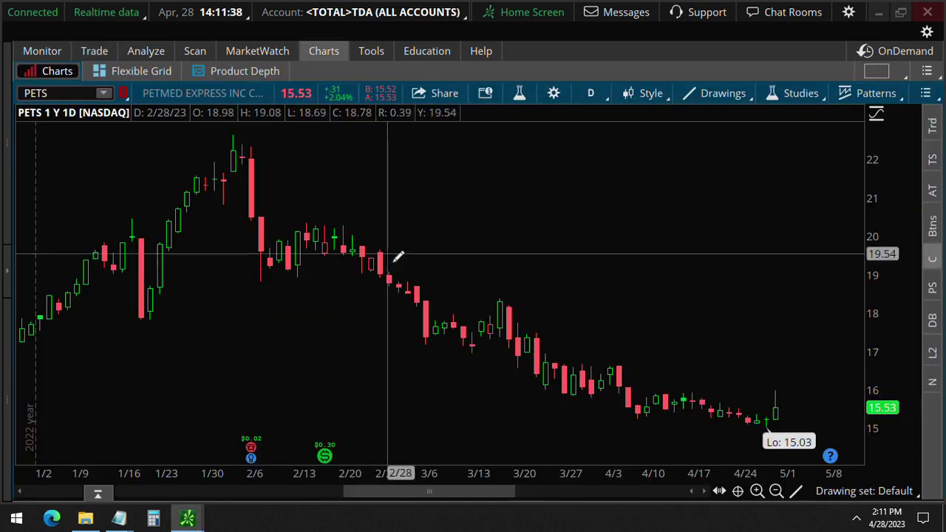
drag(748, 427, 362, 429)
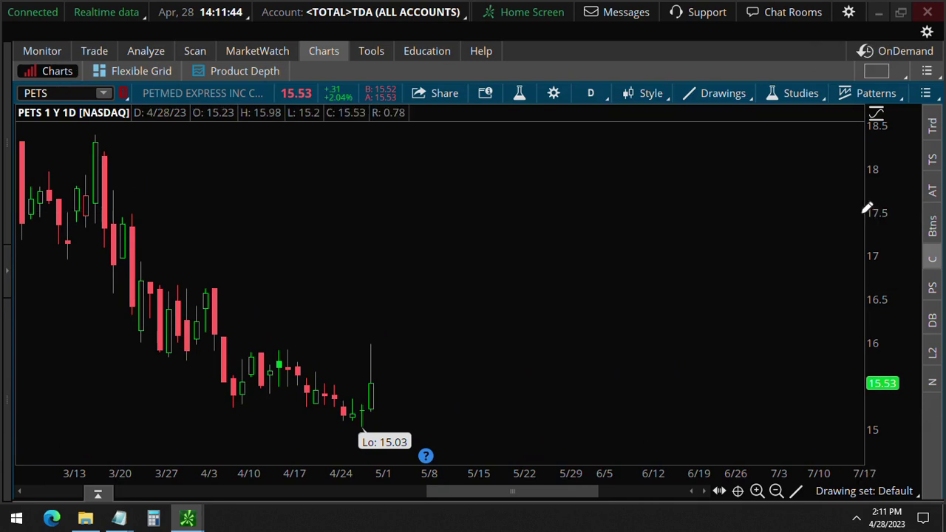
mouse_move(861, 214)
mouse_down()
mouse_move(102, 214)
mouse_move(87, 190)
mouse_move(109, 189)
mouse_move(30, 207)
mouse_up()
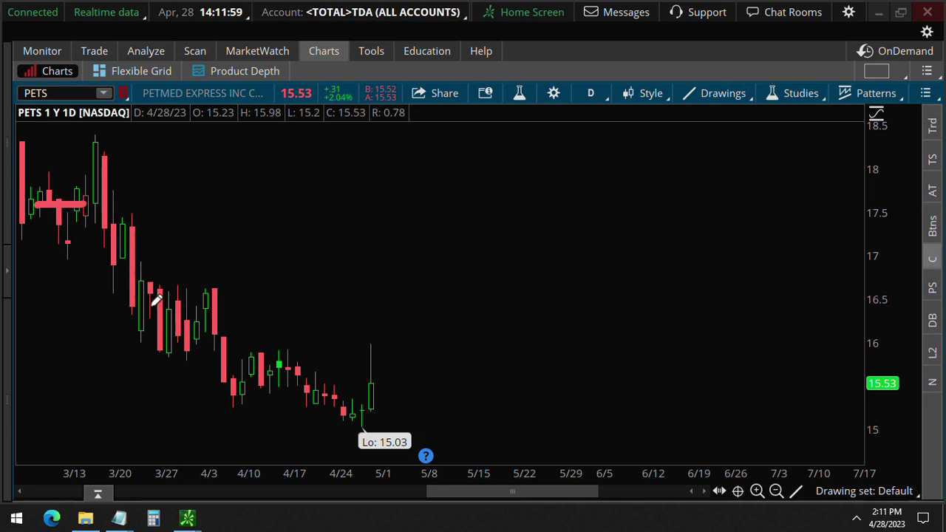
mouse_move(147, 307)
mouse_down()
mouse_move(199, 309)
mouse_move(229, 292)
mouse_move(122, 309)
mouse_up()
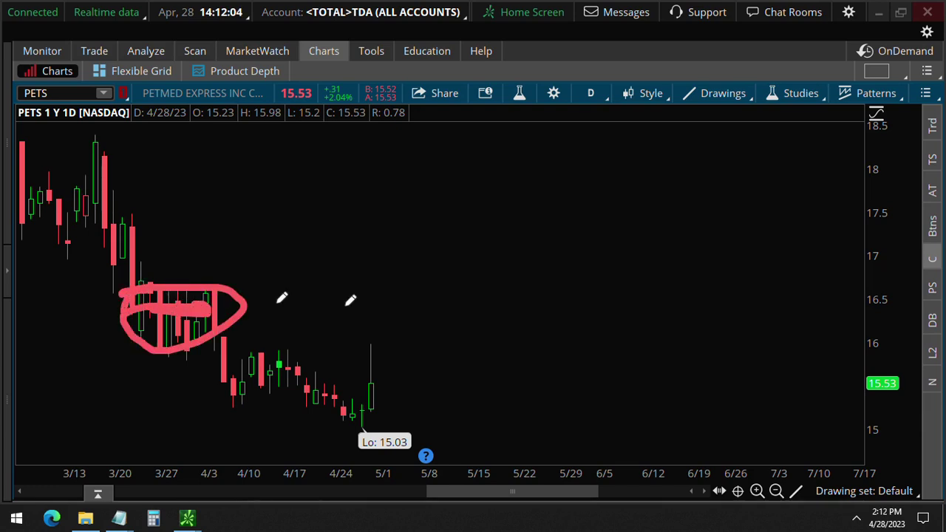
drag(246, 305, 871, 298)
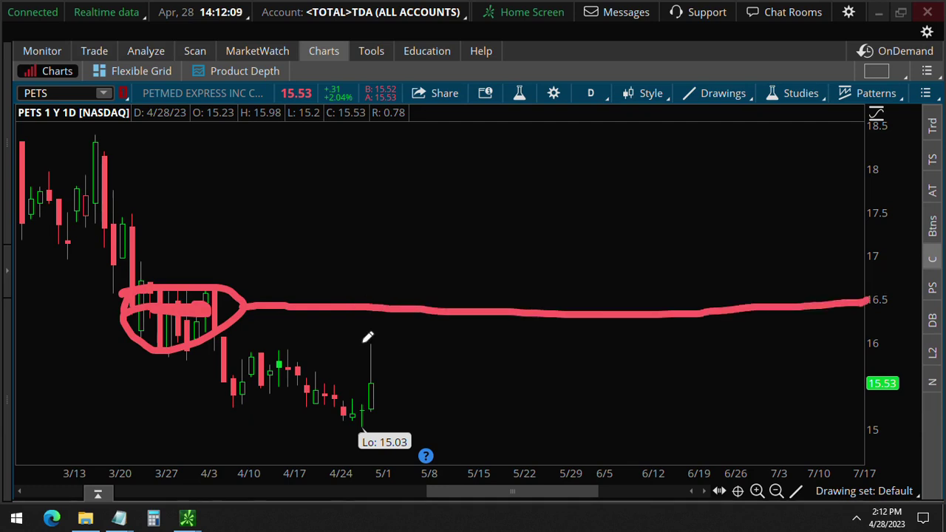
- Mark the 4/28 candle's high, clear the drawings, and mark the header's high and low and the event icon near 5/8
drag(345, 344, 445, 343)
drag(345, 342, 360, 342)
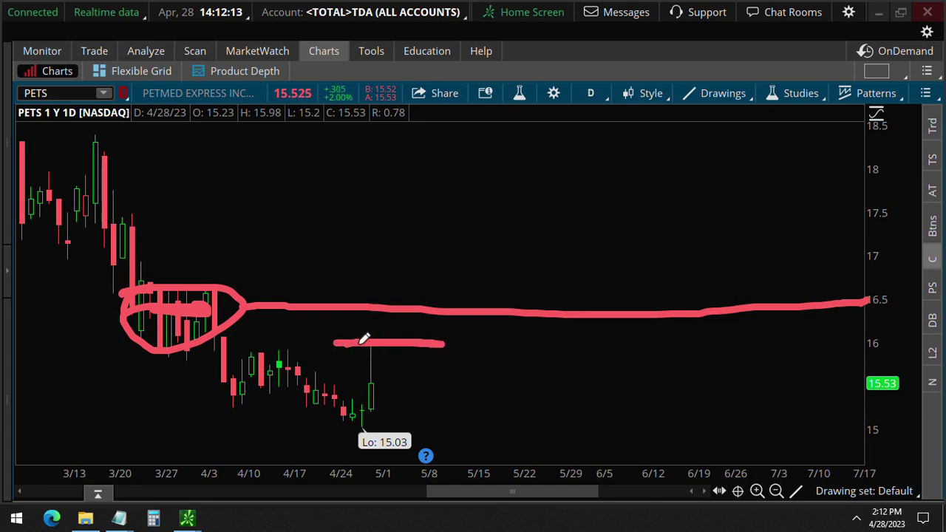
key(Escape)
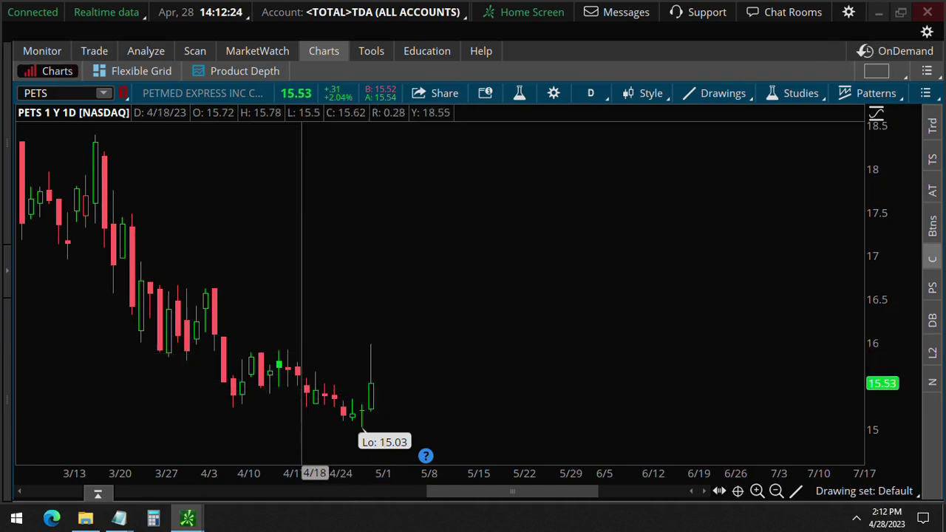
drag(261, 112, 325, 112)
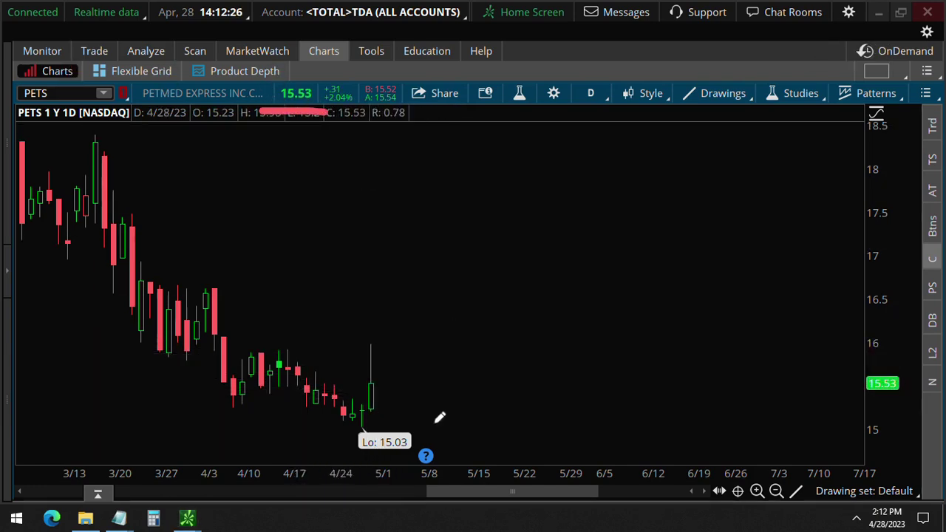
mouse_move(433, 427)
mouse_down()
mouse_move(423, 427)
mouse_move(414, 462)
mouse_move(437, 467)
mouse_up()
- Create a buy order for one PETS 19 MAY 23 17.5 call at .25 and analyze it in the Risk Profile
click(94, 50)
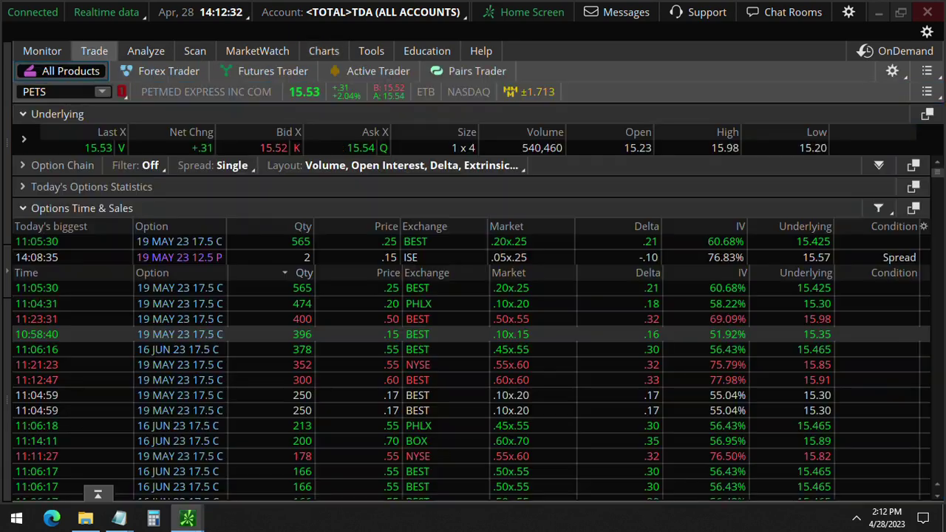
click(23, 166)
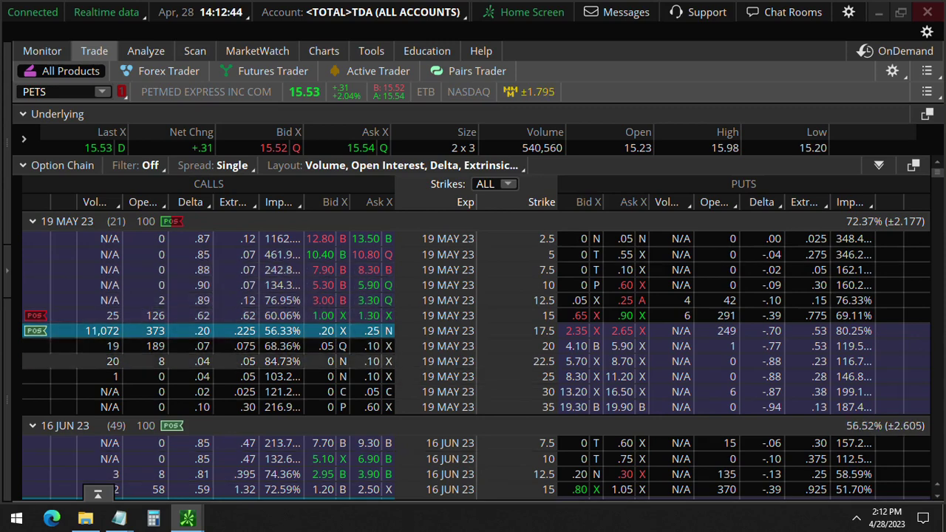
click(373, 332)
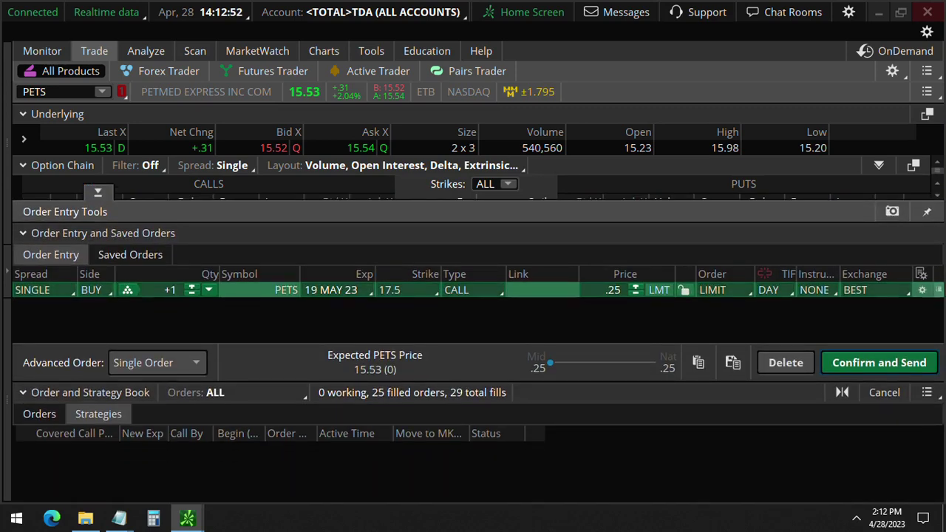
right_click(924, 290)
click(813, 197)
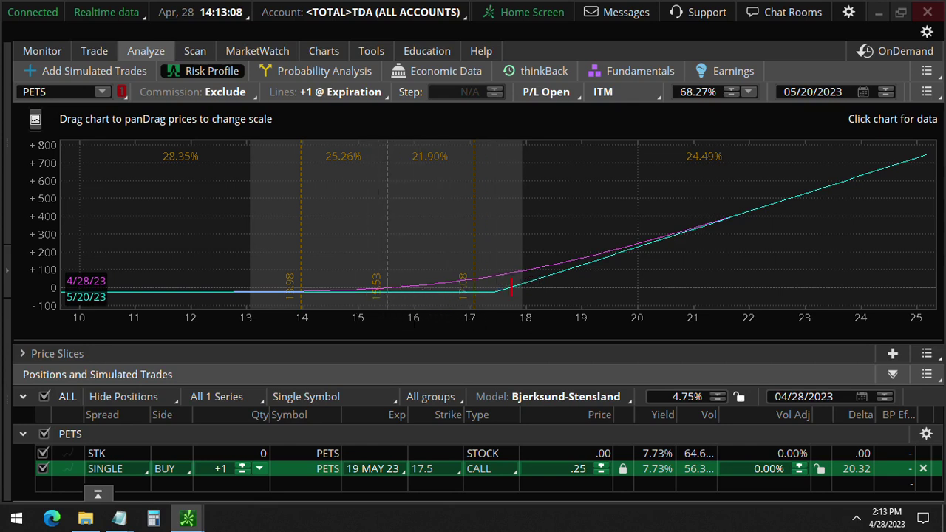
- Expand Price Slices for the simulated call, mark the Theta values, and collapse the section
click(46, 354)
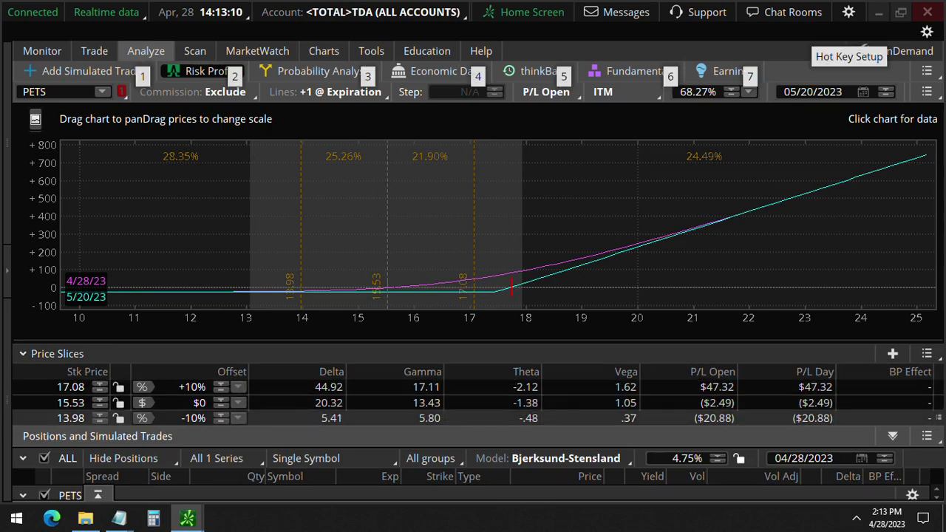
mouse_move(501, 418)
mouse_down()
mouse_move(560, 409)
mouse_move(553, 387)
mouse_move(500, 418)
mouse_up()
click(146, 354)
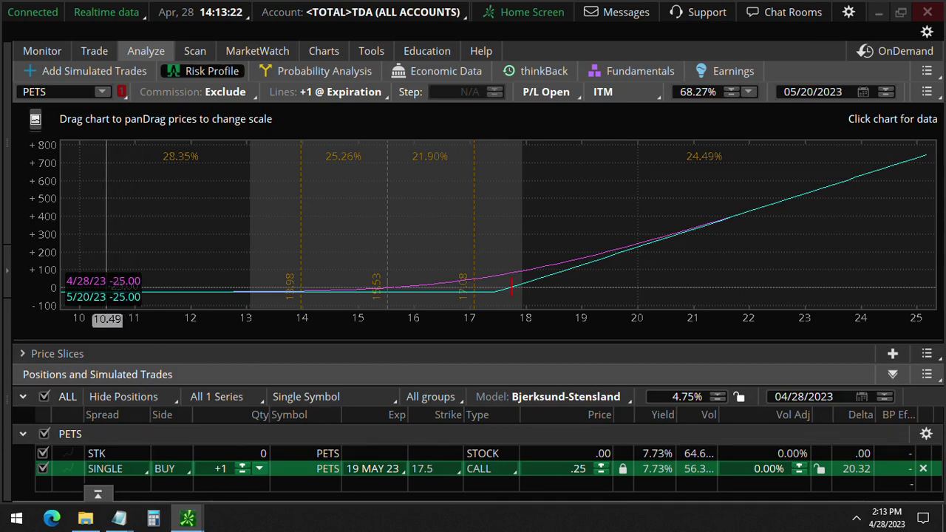
- Return to the option chain, mark the 15 strike and the 15 and 17.5 call position flags for 19 MAY 23, and erase the marks
click(93, 50)
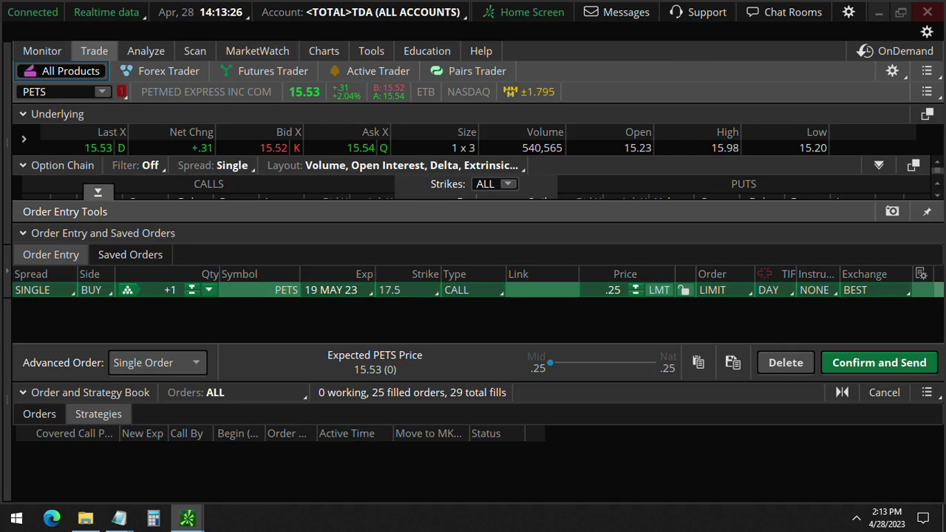
click(97, 191)
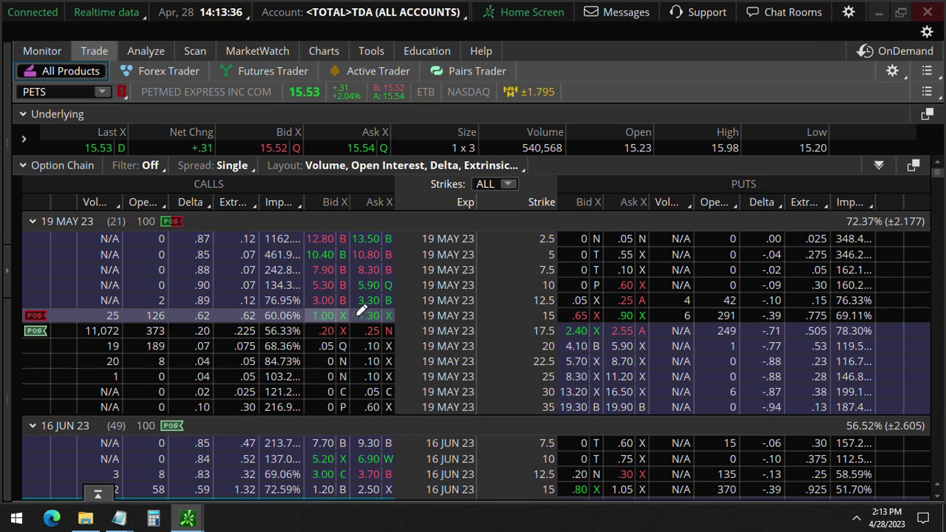
drag(503, 316, 538, 317)
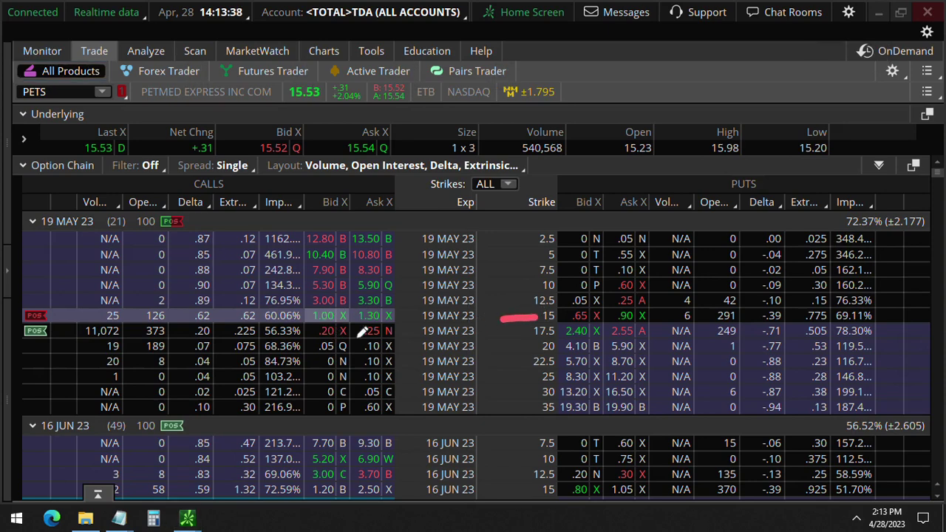
mouse_move(47, 315)
mouse_down()
mouse_move(73, 316)
mouse_move(60, 333)
mouse_move(70, 333)
mouse_up()
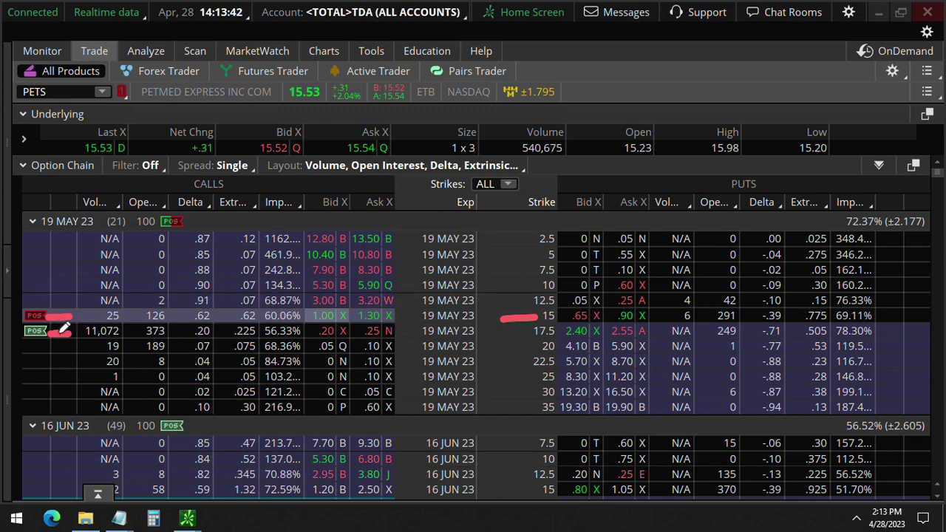
key(Escape)
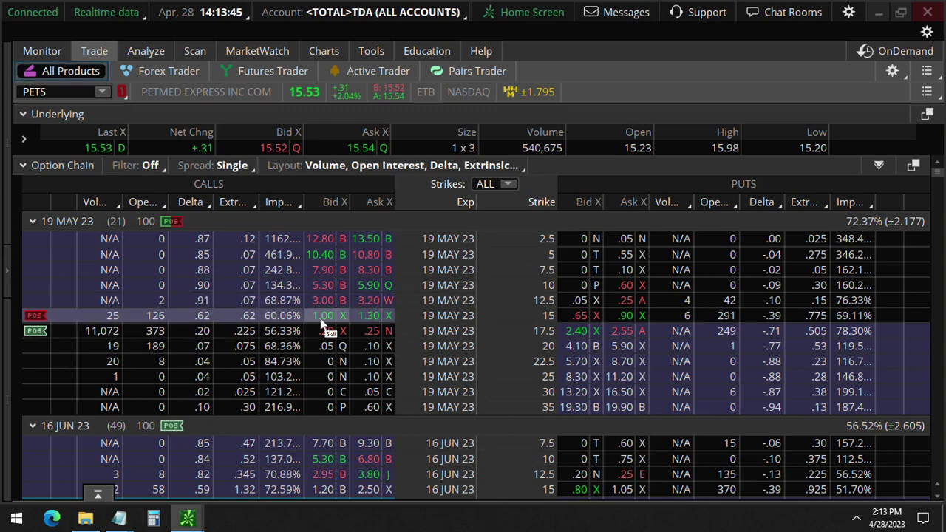
- Build a 19 MAY 23 vertical selling the 15 call and buying the 17.5 call for a .92 credit, and analyze it
click(323, 317)
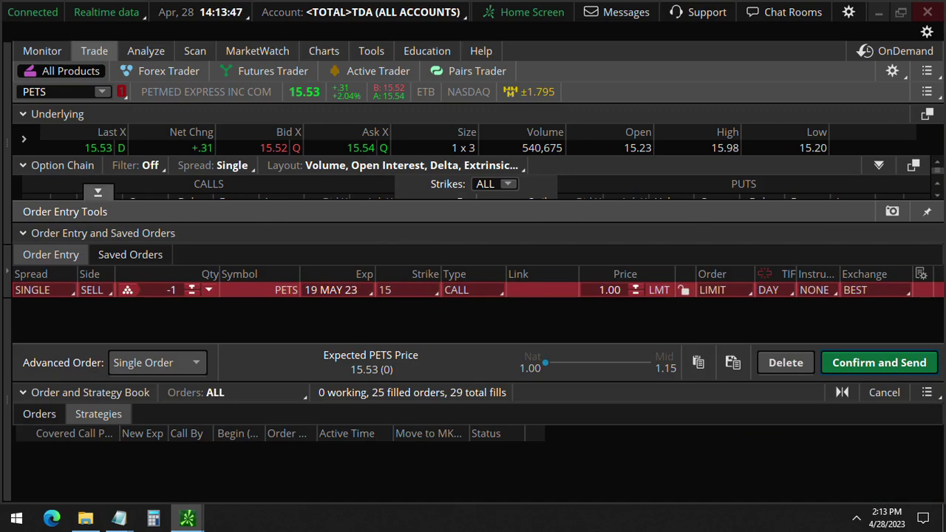
click(99, 193)
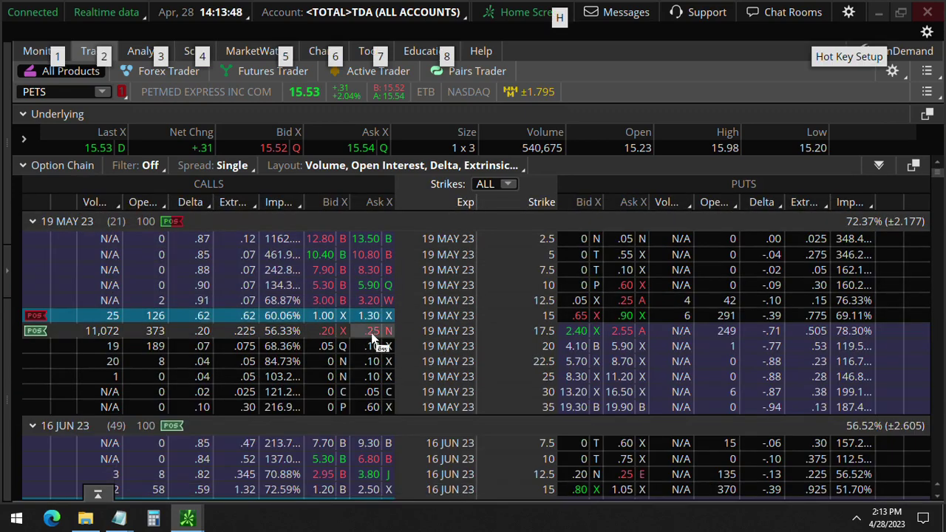
ctrl+click(372, 335)
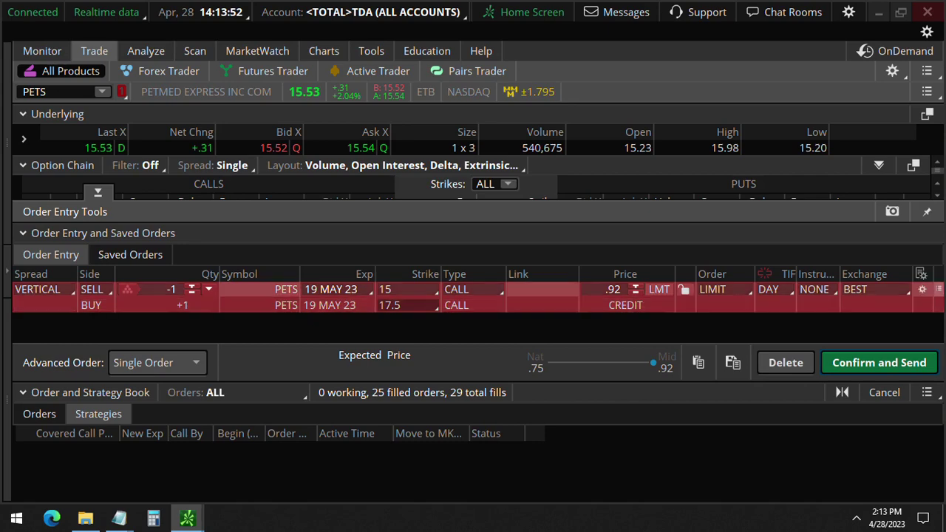
right_click(938, 303)
click(785, 174)
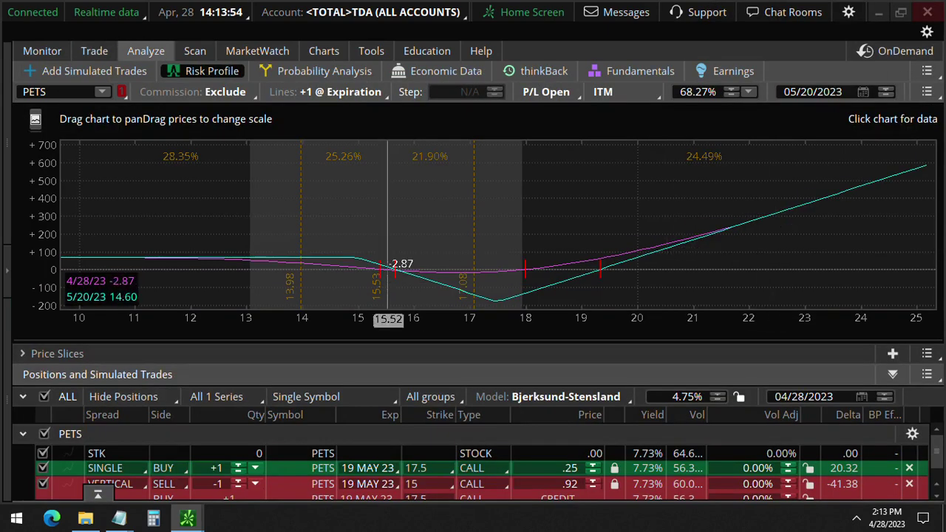
- Exclude the single 17.5 call from the risk profile and mark the vertical's credit, expiration profit curve, and 15.53 price line
click(43, 468)
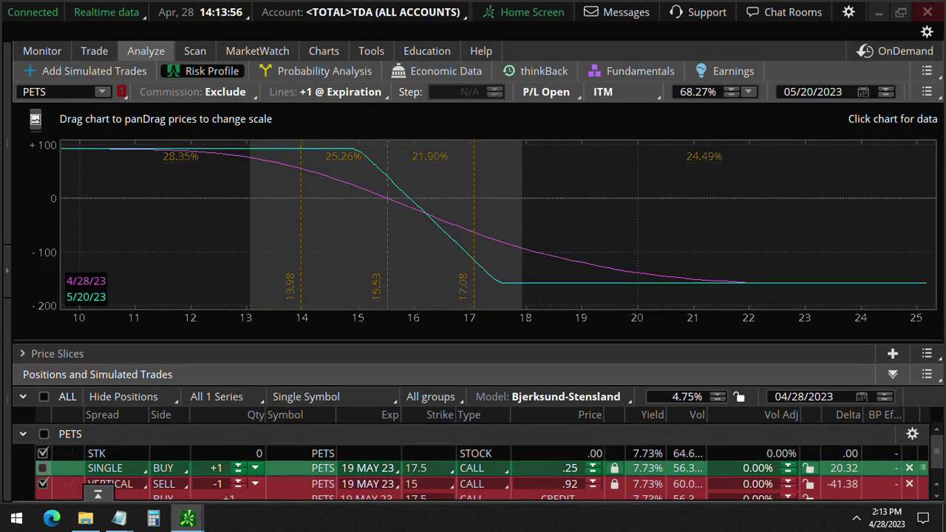
scroll(43, 472, down, 1)
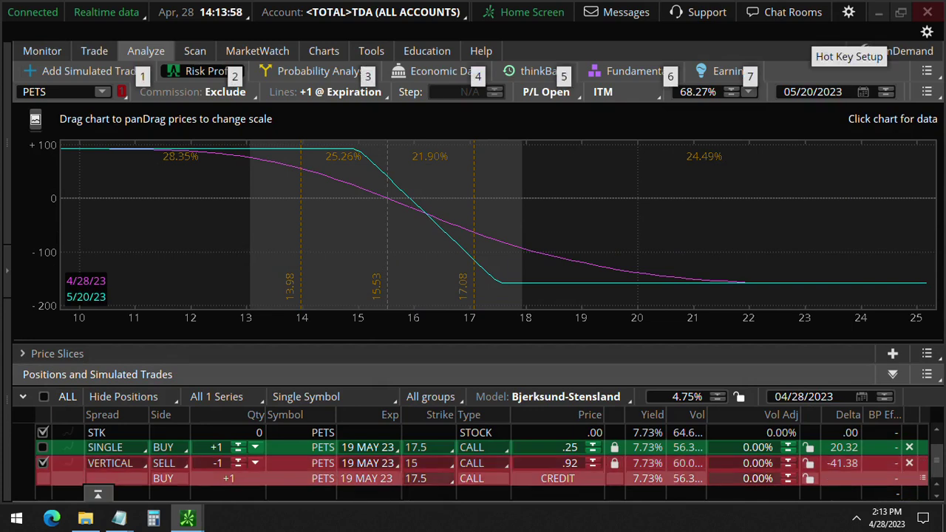
mouse_move(549, 485)
mouse_down()
mouse_move(588, 482)
mouse_move(587, 453)
mouse_move(561, 481)
mouse_up()
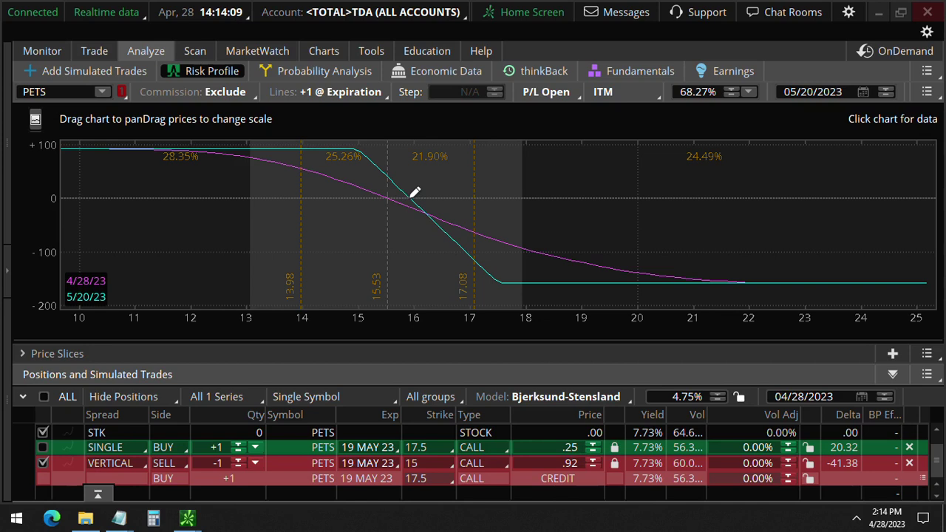
mouse_move(412, 195)
mouse_down()
mouse_move(340, 155)
mouse_move(305, 157)
mouse_up()
mouse_move(399, 262)
mouse_down()
mouse_move(388, 306)
mouse_move(399, 268)
mouse_up()
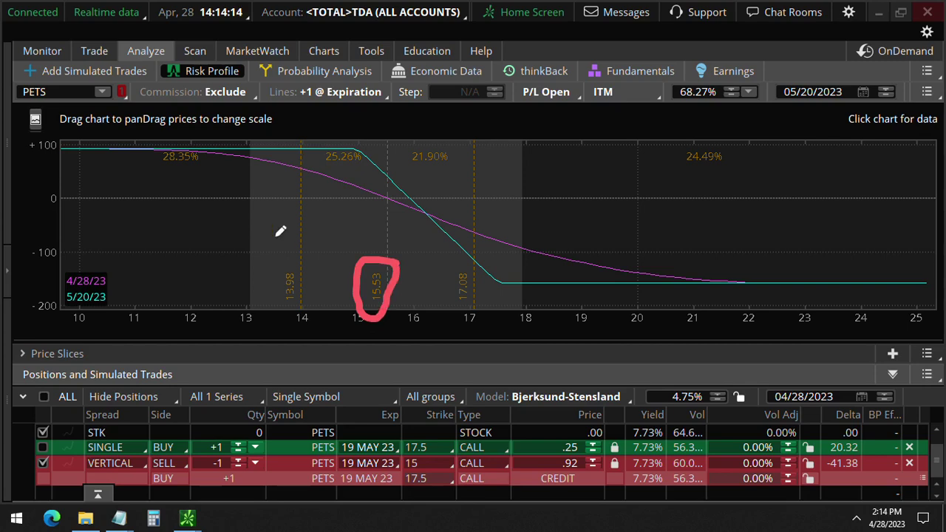
- Collapse the 19 MAY 23 chain, outline the 16 JUN 23 17.5 call row, and erase the outline
click(94, 50)
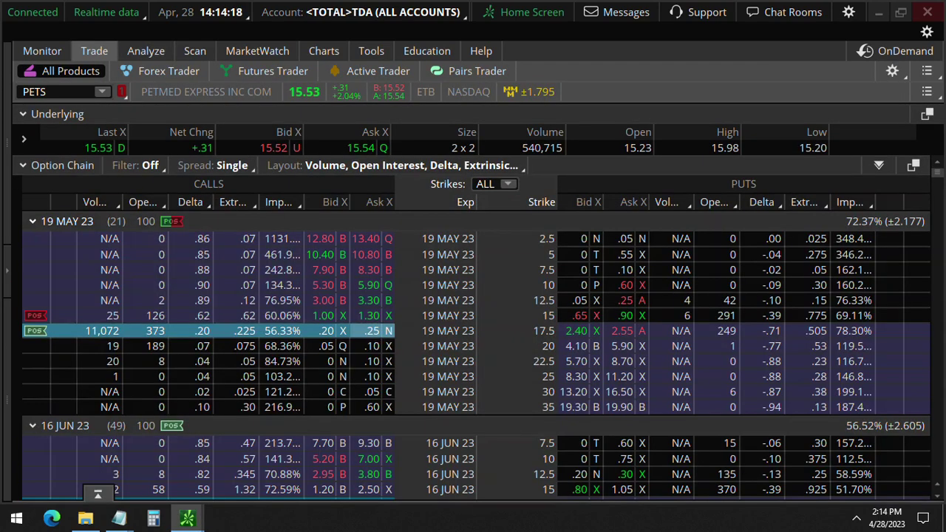
click(32, 221)
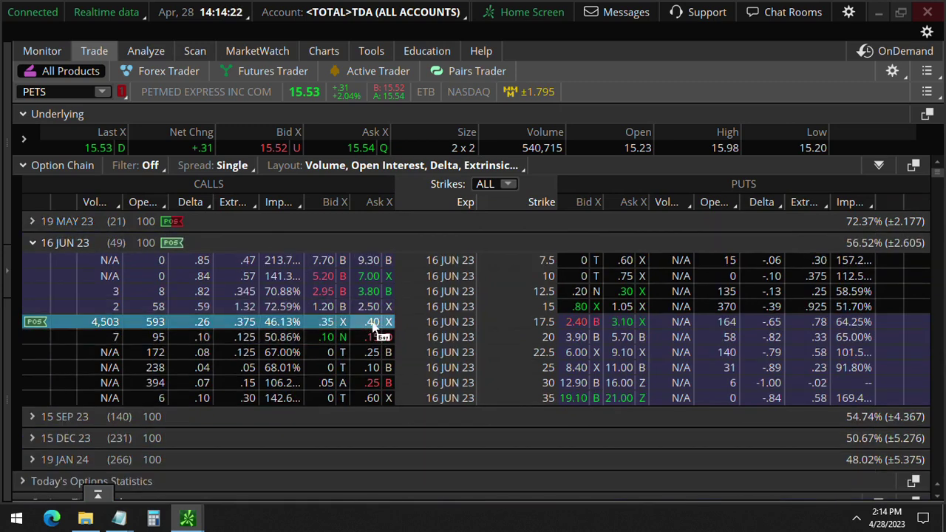
mouse_move(539, 311)
mouse_down()
mouse_move(565, 336)
mouse_move(16, 326)
mouse_move(354, 302)
mouse_move(567, 311)
mouse_up()
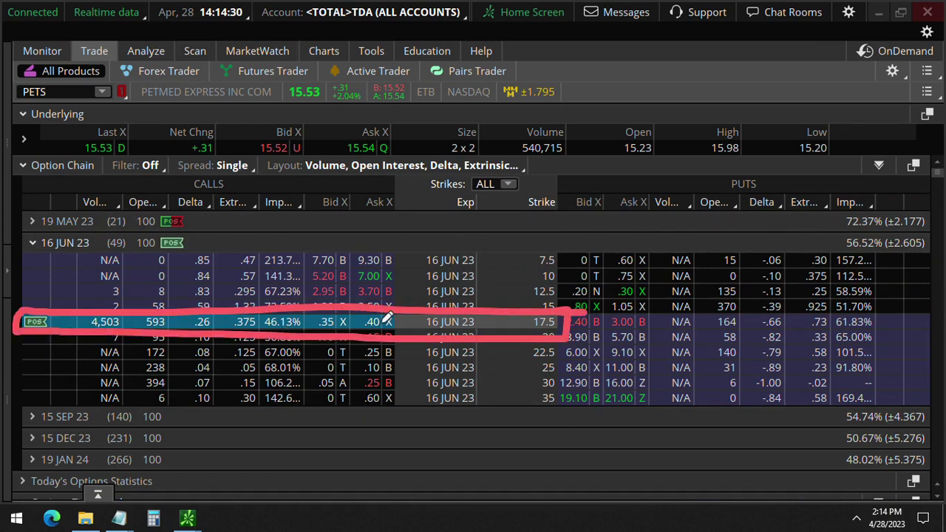
key(Escape)
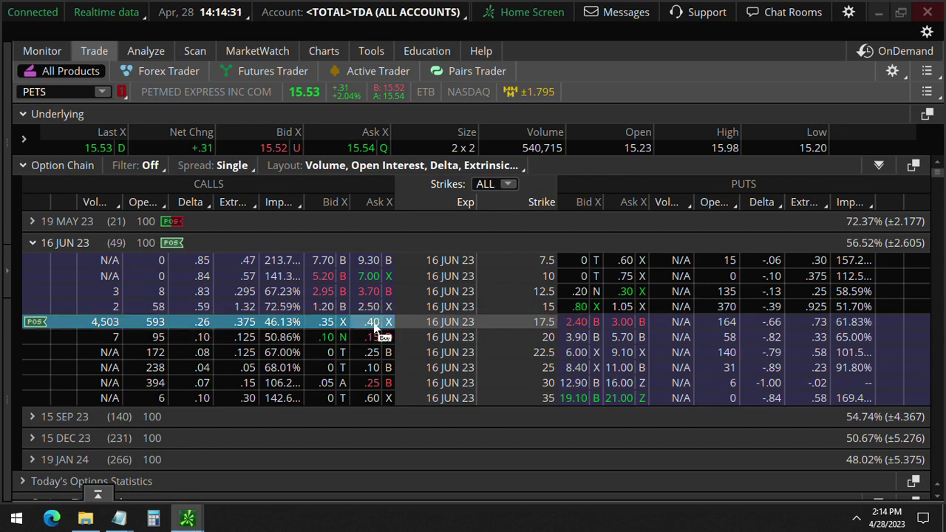
- Add two 16 JUN 23 17.5 calls to the 19 MAY 23 15/17.5 call vertical for a .17 credit, and analyze the combined trade
click(373, 323)
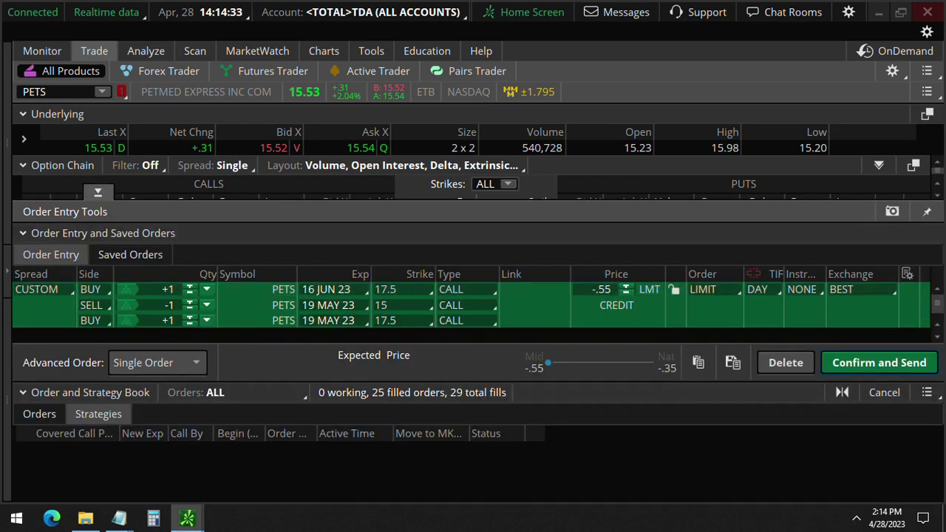
ctrl+click(373, 324)
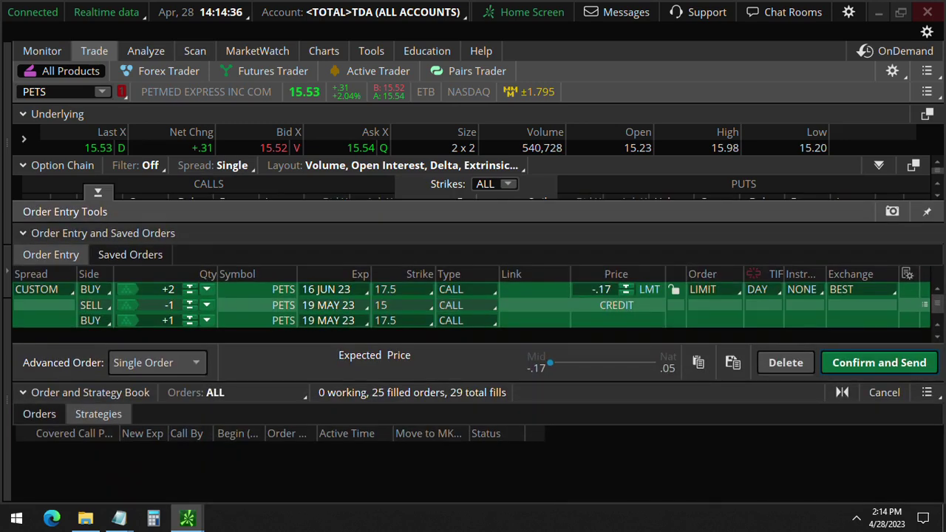
click(925, 289)
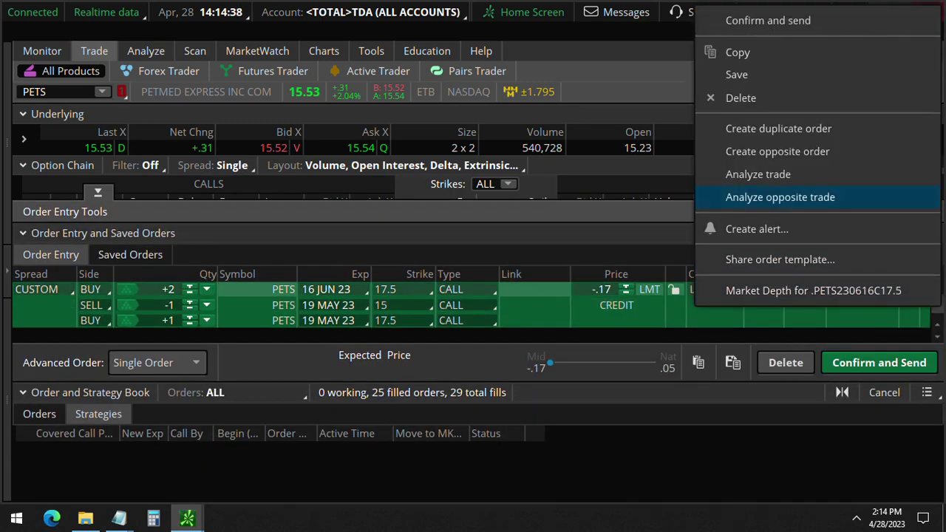
click(759, 175)
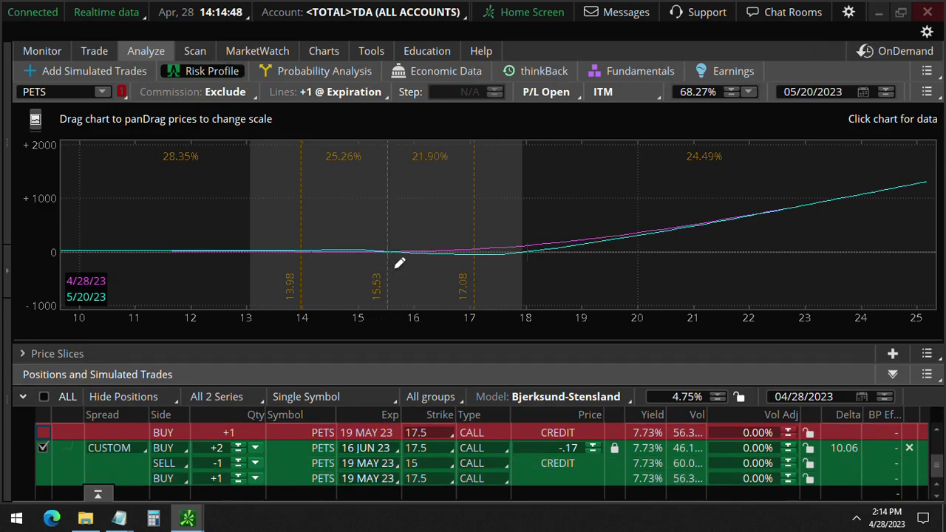
- Circle the 15.53 price on the combined trade's risk profile, draw an arrow toward lower prices, and erase the marks
mouse_move(400, 262)
mouse_down()
mouse_move(359, 276)
mouse_move(381, 312)
mouse_move(271, 301)
mouse_move(275, 340)
mouse_up()
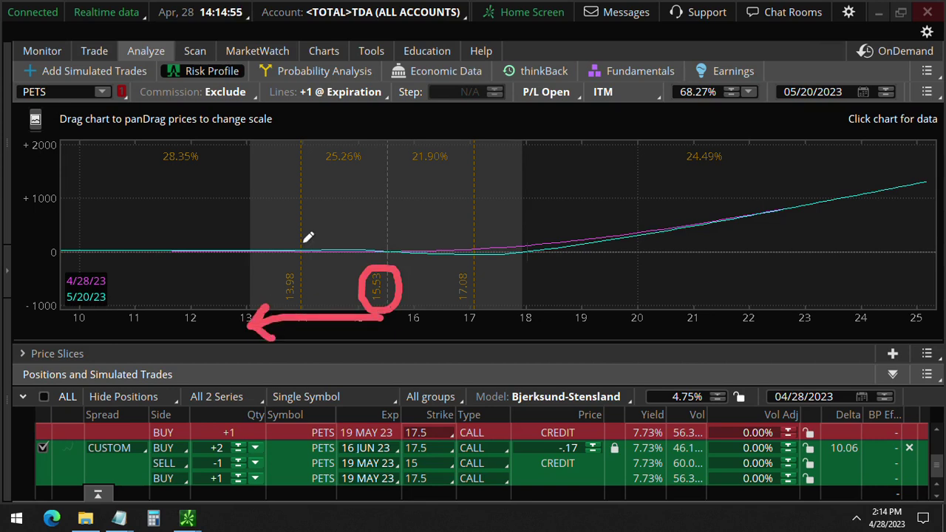
key(e)
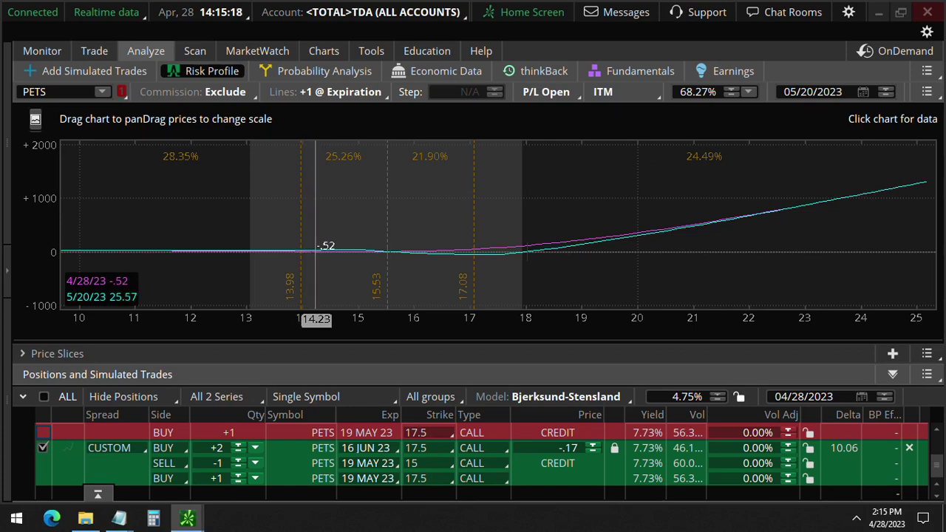
- Toggle the single 19 MAY 23 17.5 call and the custom spread in the risk profile to compare them, ending on the custom spread
click(43, 448)
scroll(43, 448, up, 2)
click(43, 444)
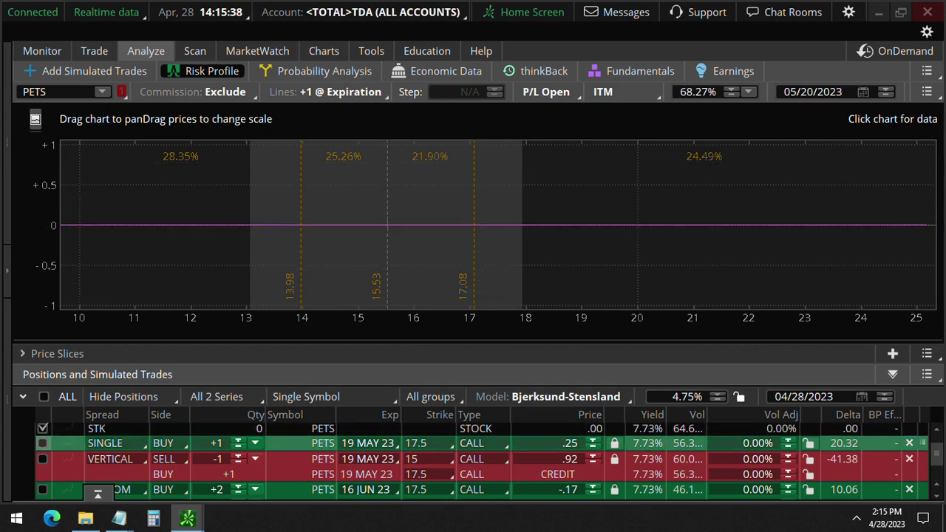
scroll(44, 474, down, 2)
click(42, 448)
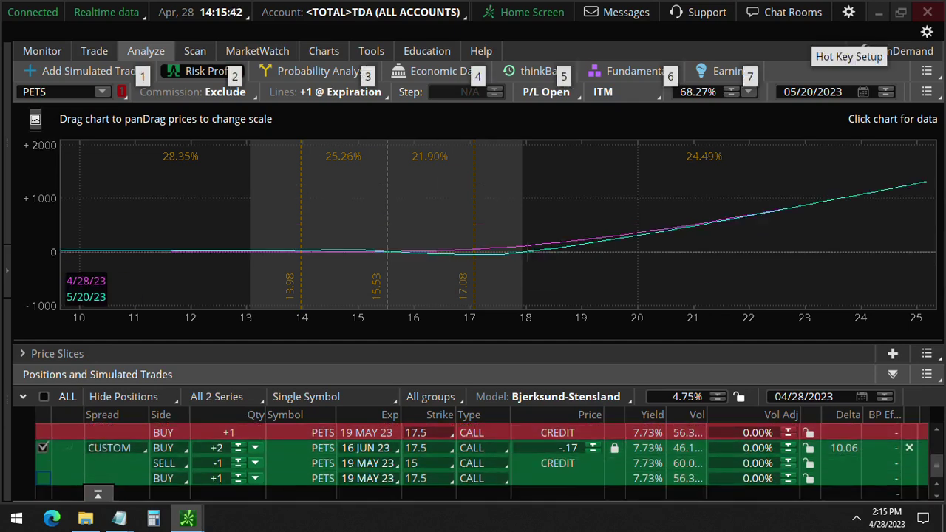
- Mark the upward price move from the 15.53 line and trace the custom spread's rising profit curve, and clear the marks
drag(389, 322, 595, 326)
mouse_move(386, 251)
mouse_down()
mouse_move(542, 225)
mouse_move(640, 222)
mouse_up()
key(Escape)
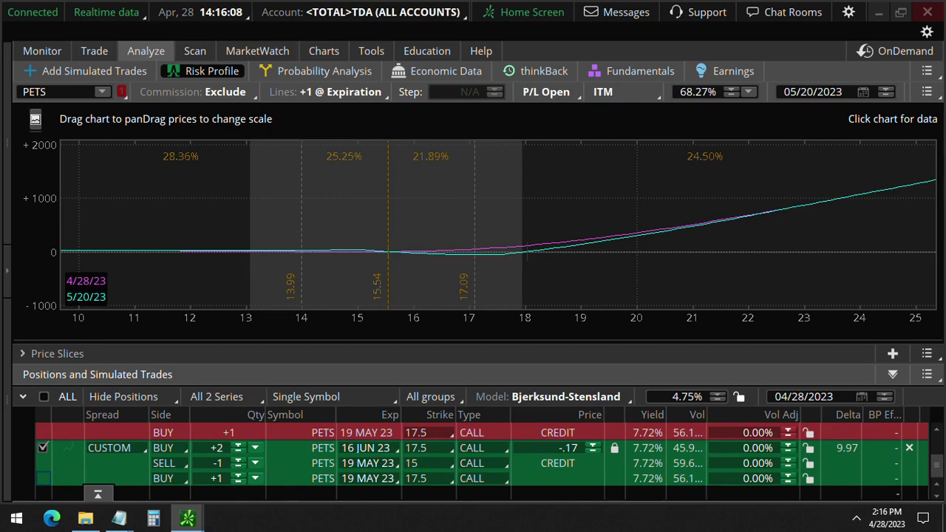
- Expand the price slices, mark the delta and theta values at the current stock price, erase the marks, and collapse the slices
click(56, 354)
key(ctrl)
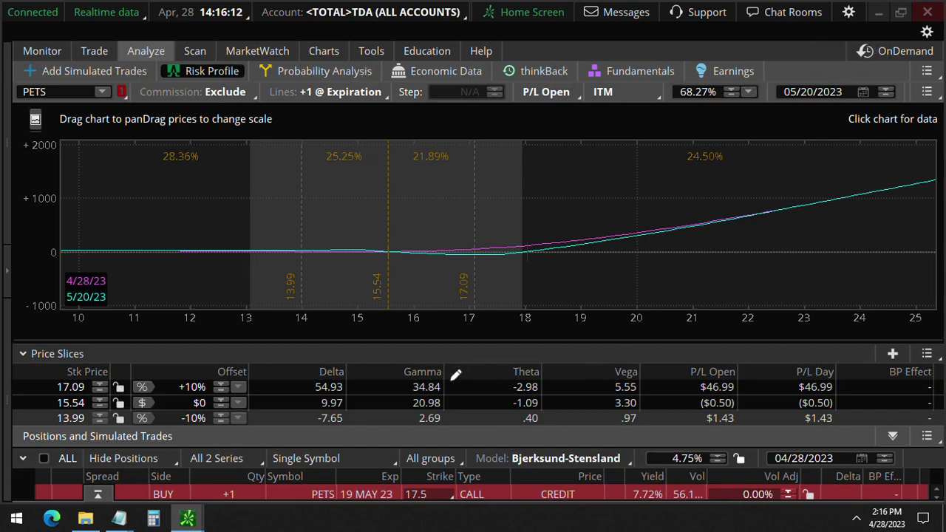
drag(344, 407, 397, 381)
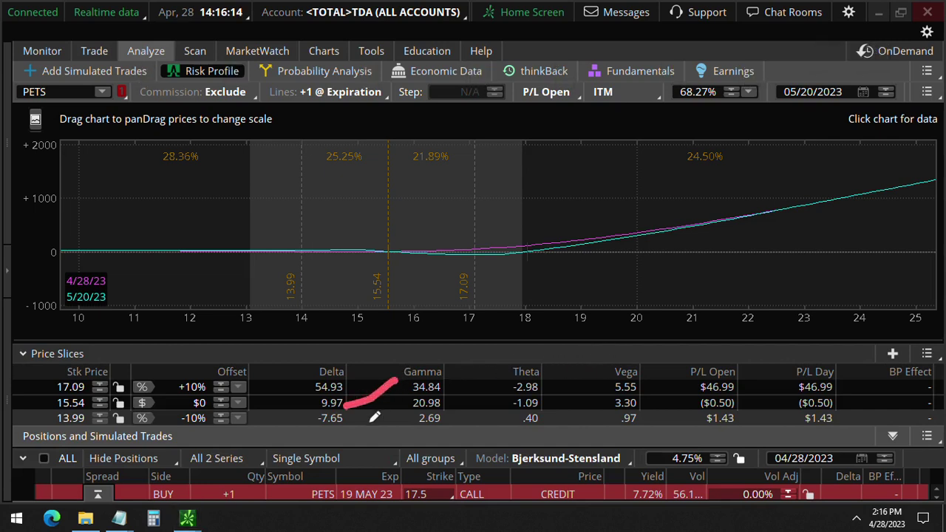
key(ctrl+z)
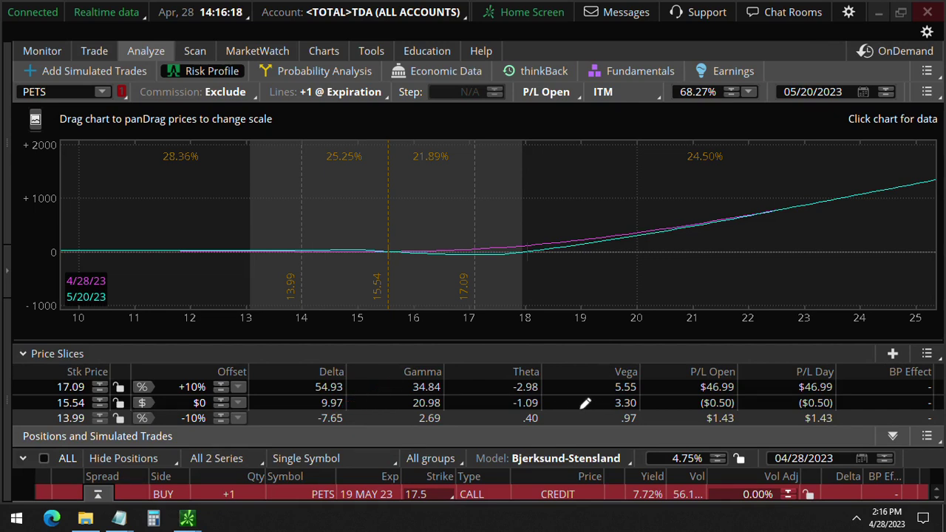
drag(543, 407, 574, 388)
drag(541, 421, 584, 408)
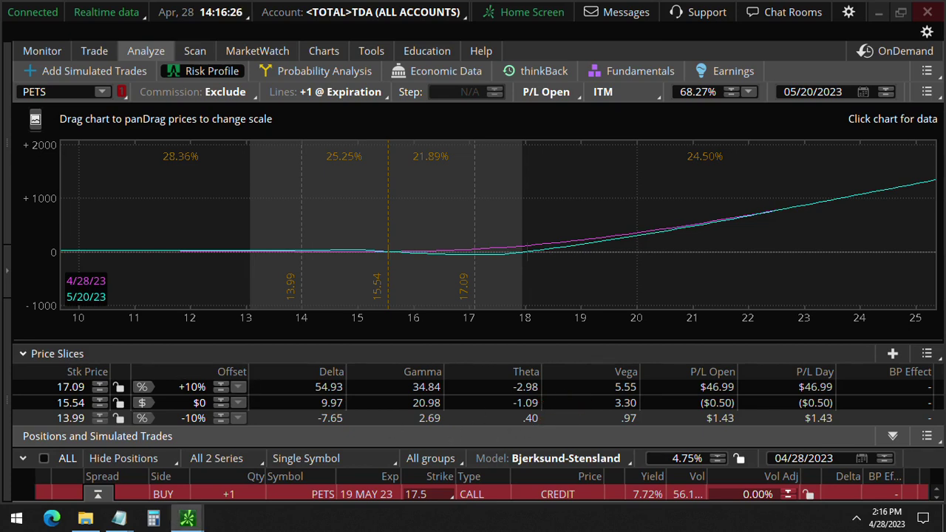
click(43, 354)
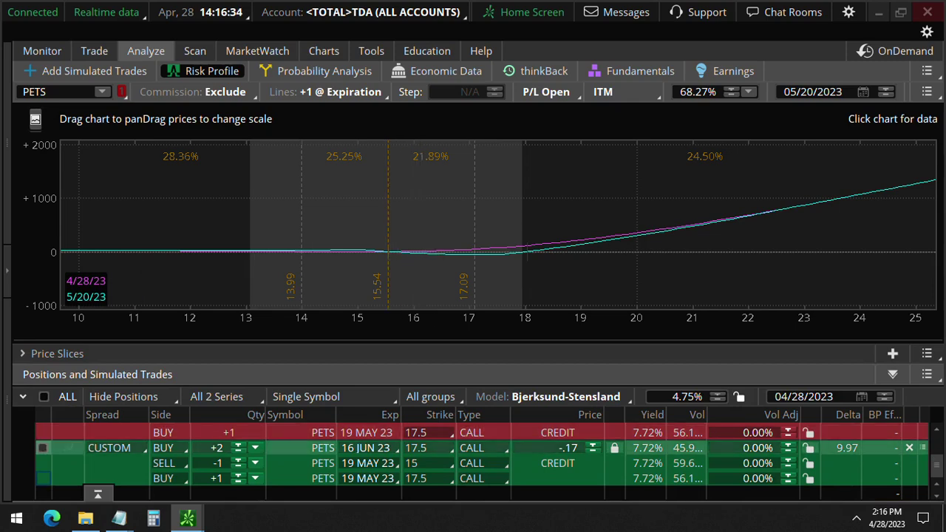
- Exclude the custom spread from the risk profile and plot only the single 19 MAY 23 17.5 call
click(42, 448)
scroll(43, 448, up, 2)
click(43, 444)
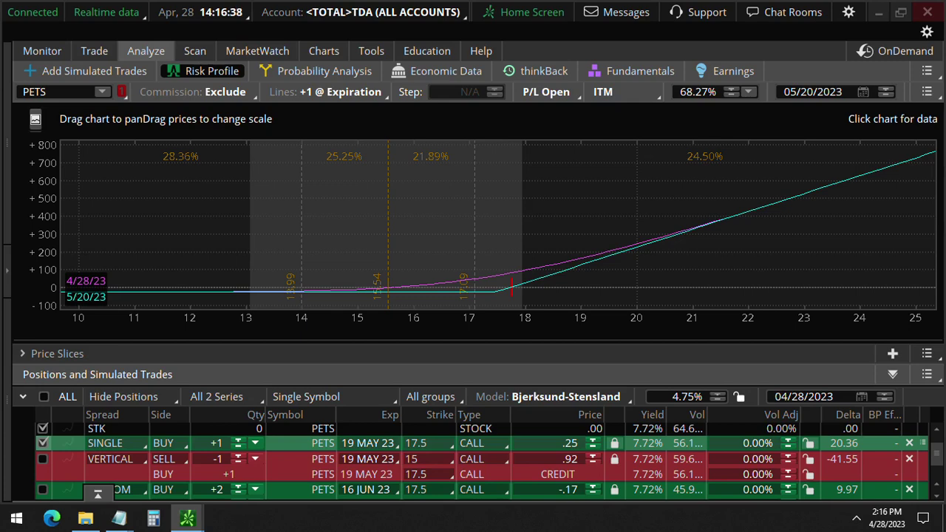
scroll(481, 460, down, 1)
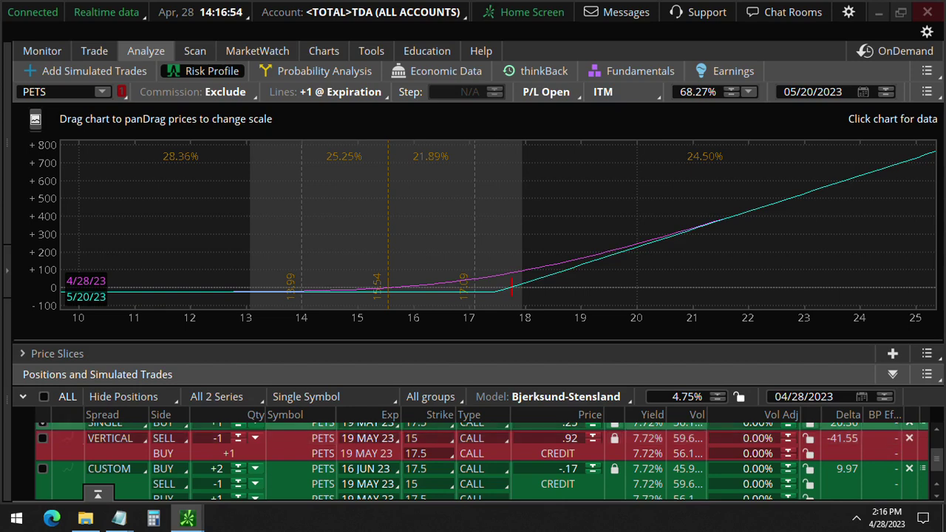
- Return to the option chain, mark the 17.5 call volumes for 16 JUN 23 and 19 MAY 23, and erase the marks
click(94, 51)
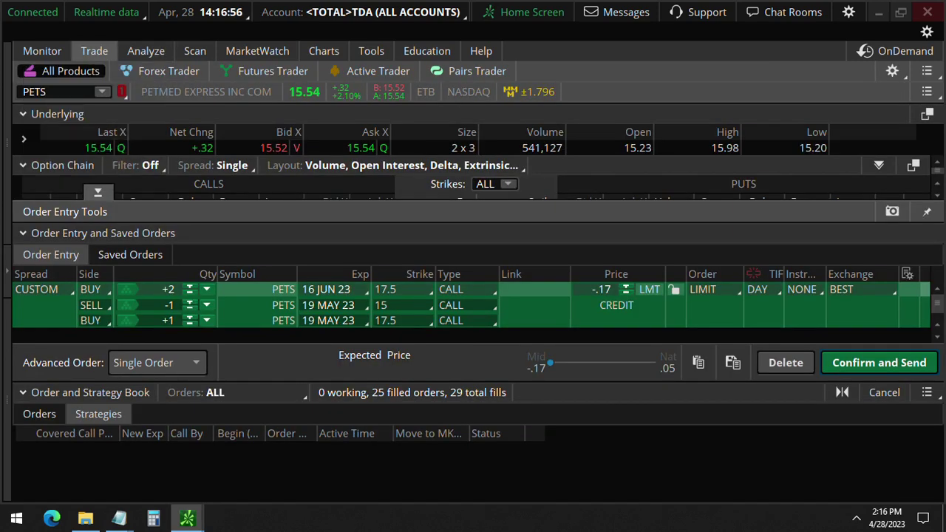
click(96, 211)
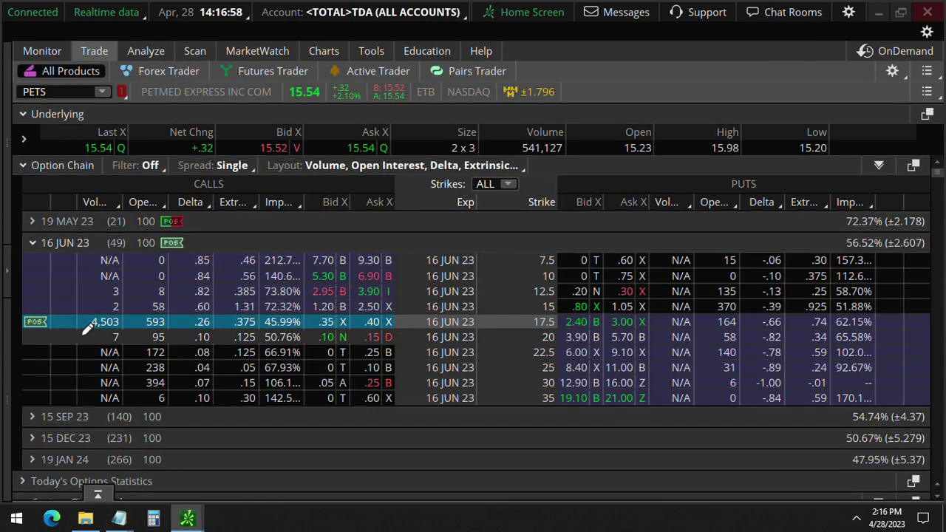
mouse_move(83, 330)
mouse_down()
mouse_move(131, 334)
mouse_move(104, 301)
mouse_up()
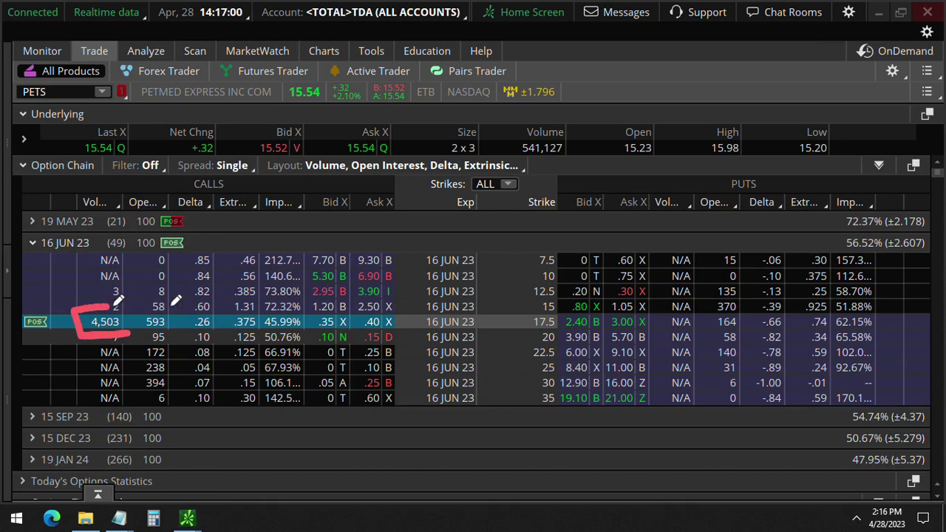
mouse_move(131, 334)
mouse_down()
mouse_move(133, 311)
mouse_move(184, 305)
mouse_up()
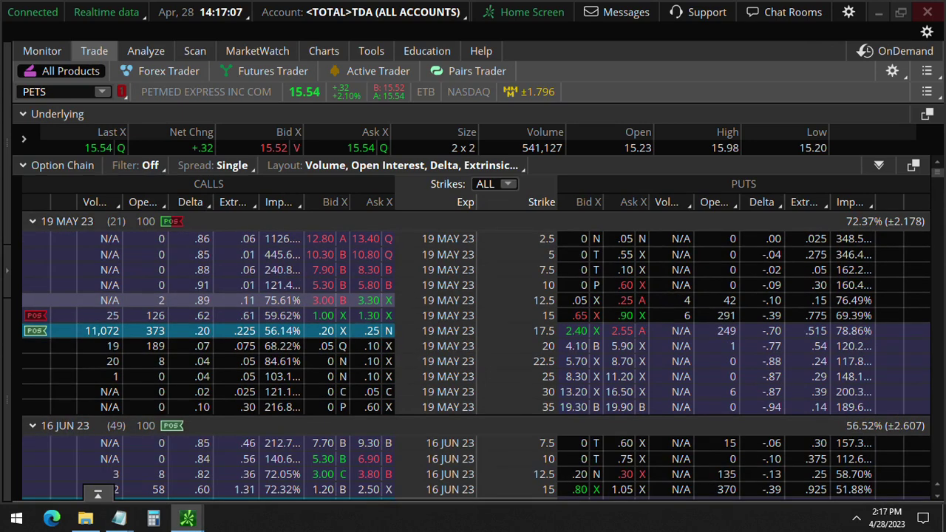
mouse_move(78, 304)
mouse_down()
mouse_move(180, 299)
mouse_move(147, 346)
mouse_move(92, 350)
mouse_move(79, 319)
mouse_move(88, 299)
mouse_up()
key(e)
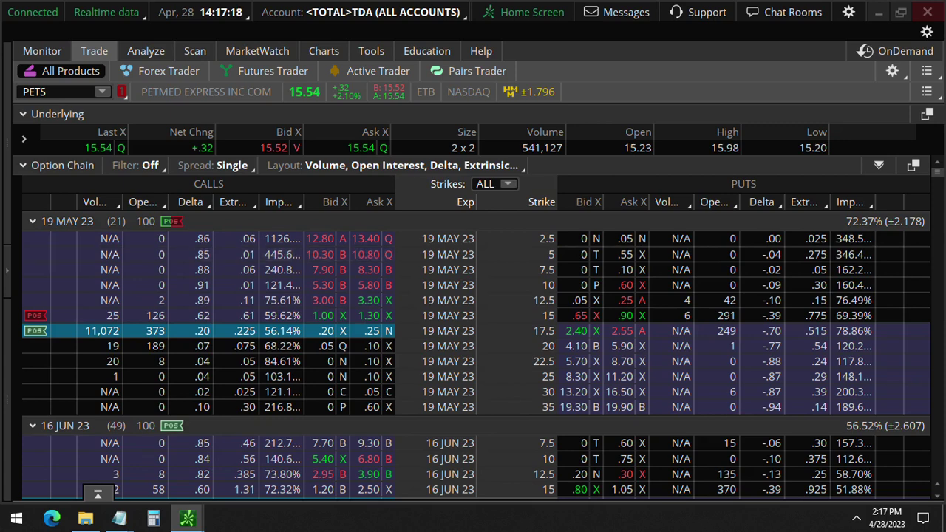
- Collapse the option chain, mark the quantities and times of the largest option trades in the time and sales list, and erase the marks
click(52, 166)
key(ctrl)
mouse_move(283, 274)
mouse_down()
mouse_move(345, 296)
mouse_move(339, 355)
mouse_up()
mouse_move(68, 282)
mouse_down()
mouse_move(83, 391)
mouse_move(79, 483)
mouse_move(71, 279)
mouse_up()
key(e)
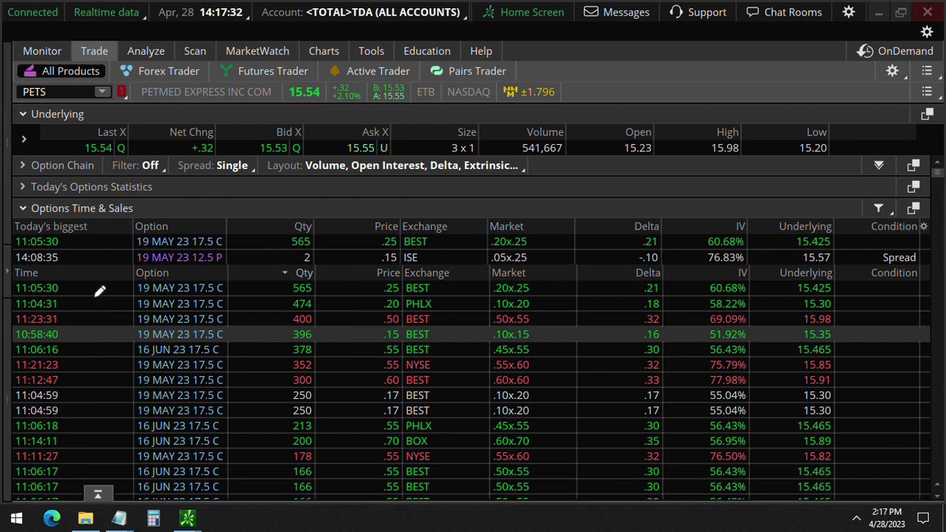
- Mark the largest 19 MAY 23 and 16 JUN 23 17.5 call trades in the time and sales list, and erase the marks
click(232, 283)
drag(239, 284, 241, 353)
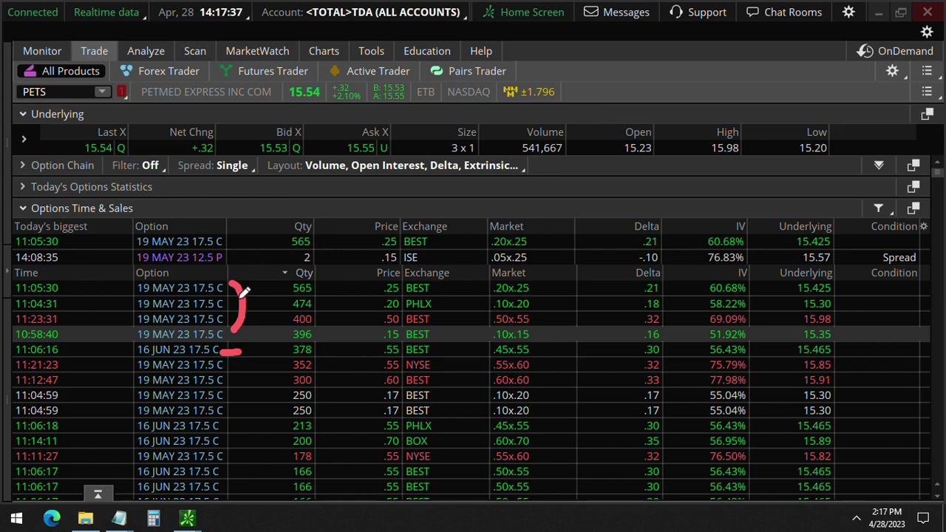
drag(225, 285, 241, 303)
key(e)
mouse_move(222, 429)
mouse_down()
mouse_move(234, 428)
mouse_move(241, 448)
mouse_up()
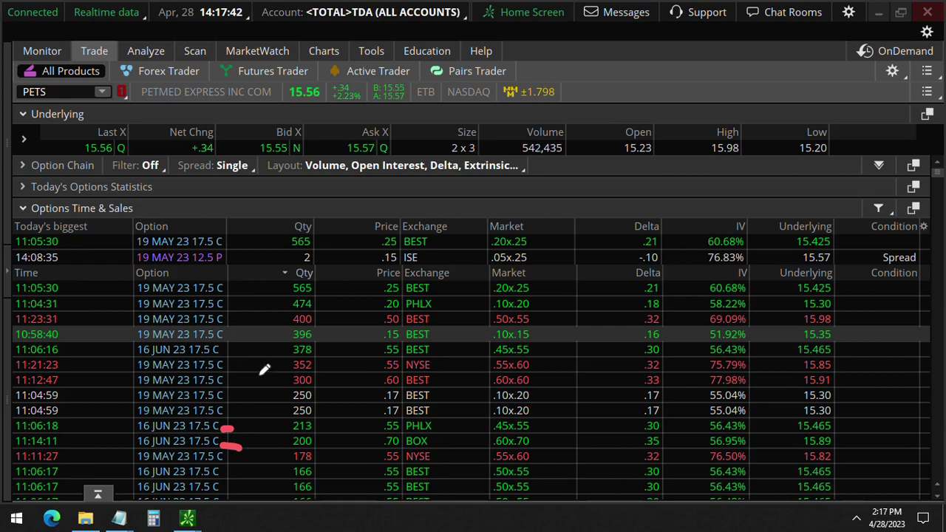
key(e)
- Open the PETS daily chart, underline the 15.03 low, and draw an arrow up toward about 18
click(324, 51)
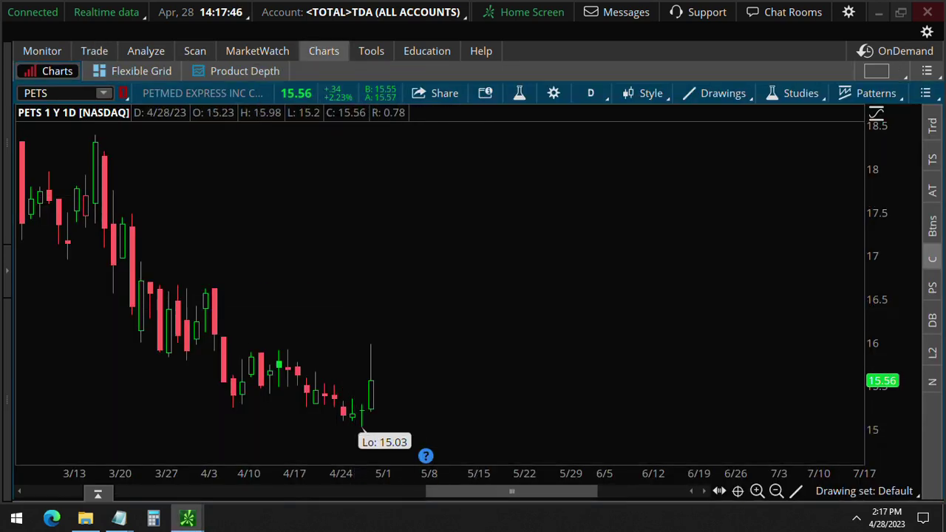
mouse_move(306, 428)
mouse_down()
mouse_move(377, 428)
mouse_move(368, 411)
mouse_move(525, 219)
mouse_move(407, 238)
mouse_up()
mouse_move(544, 172)
mouse_down()
mouse_move(587, 307)
mouse_move(453, 255)
mouse_move(540, 174)
mouse_move(586, 299)
mouse_move(474, 208)
mouse_up()
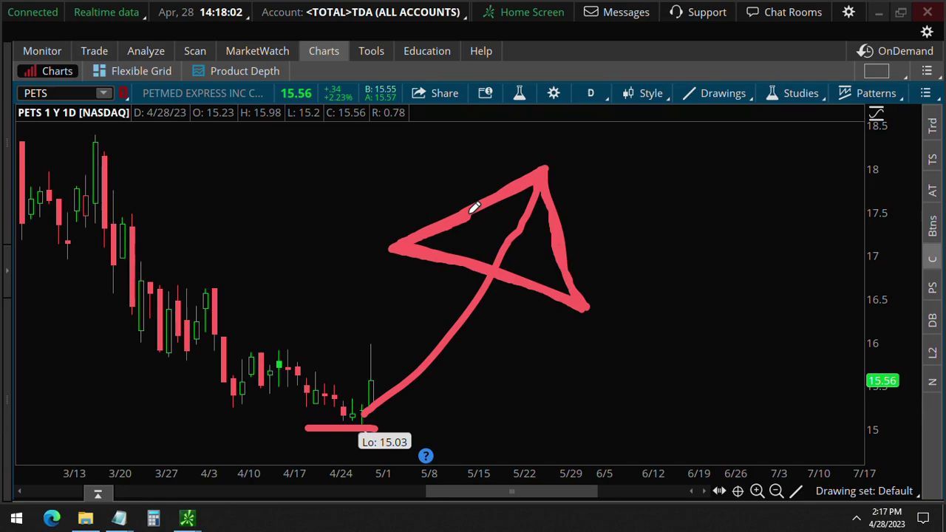